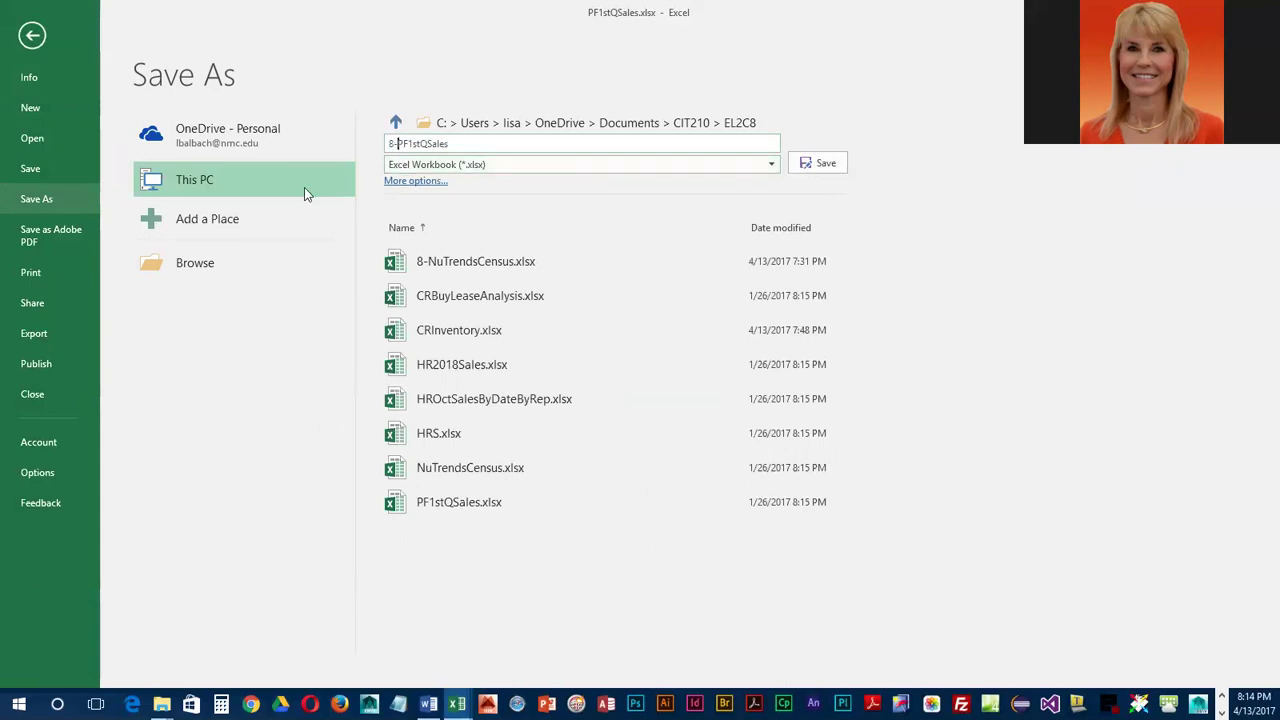
Step: Save the workbook as 8-PF1stQSales and check it for accessibility issues, reviewing the missing alternative text errors
key("Return")
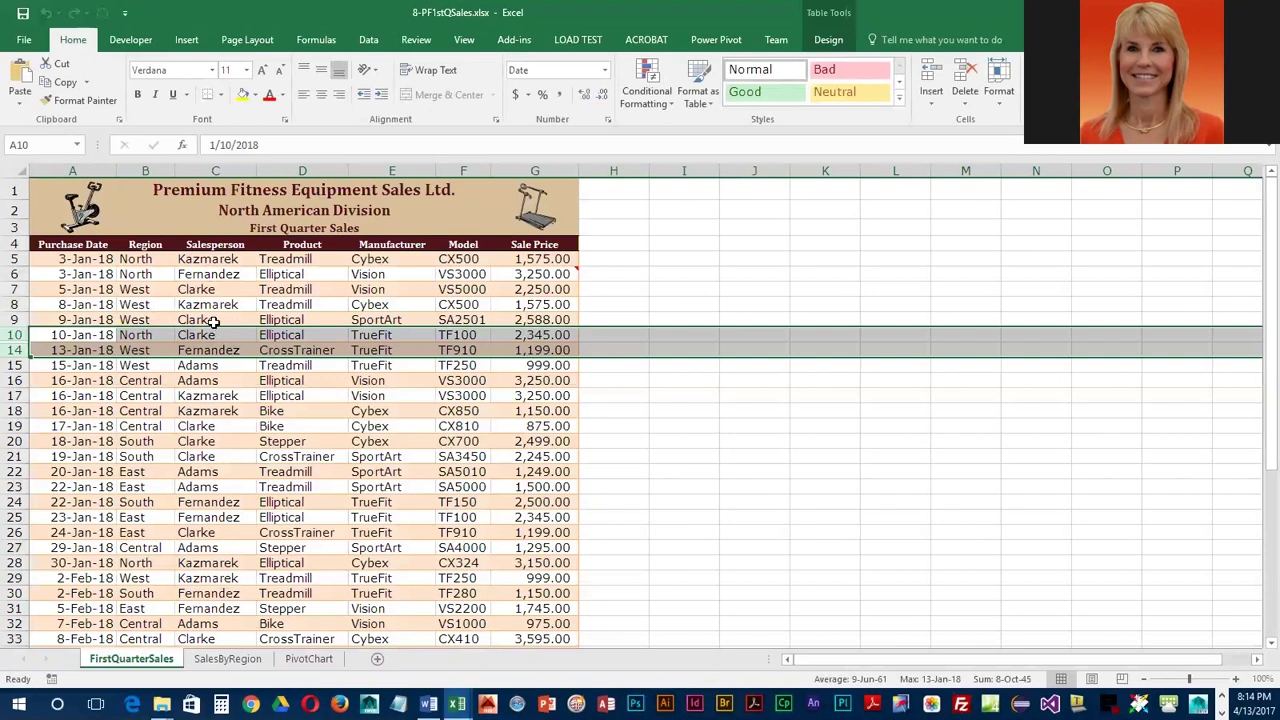
left_click(29, 42)
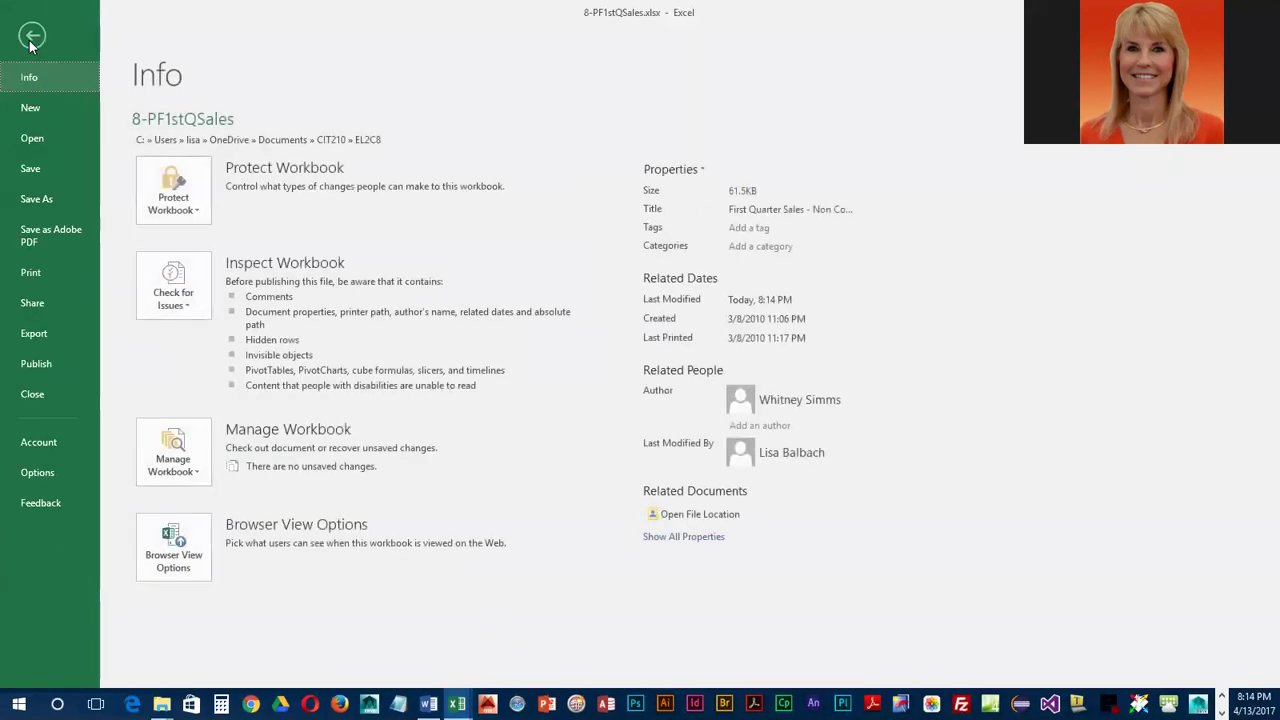
left_click(187, 310)
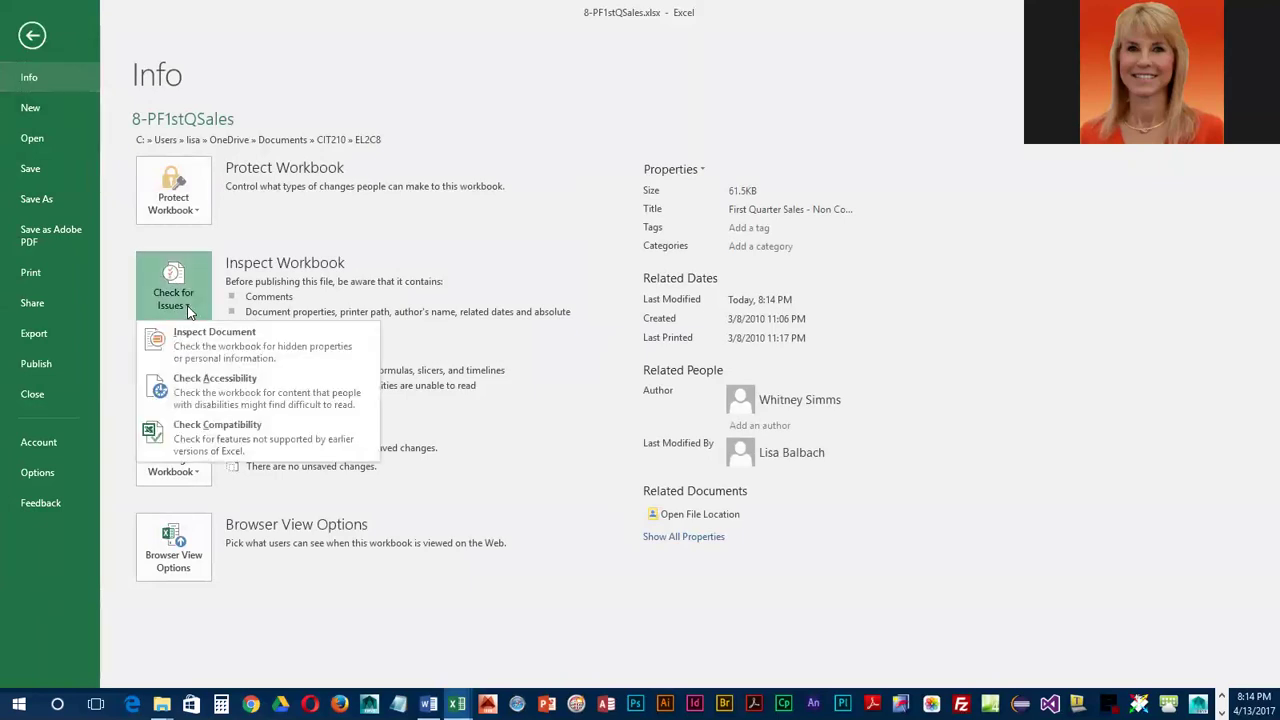
left_click(208, 402)
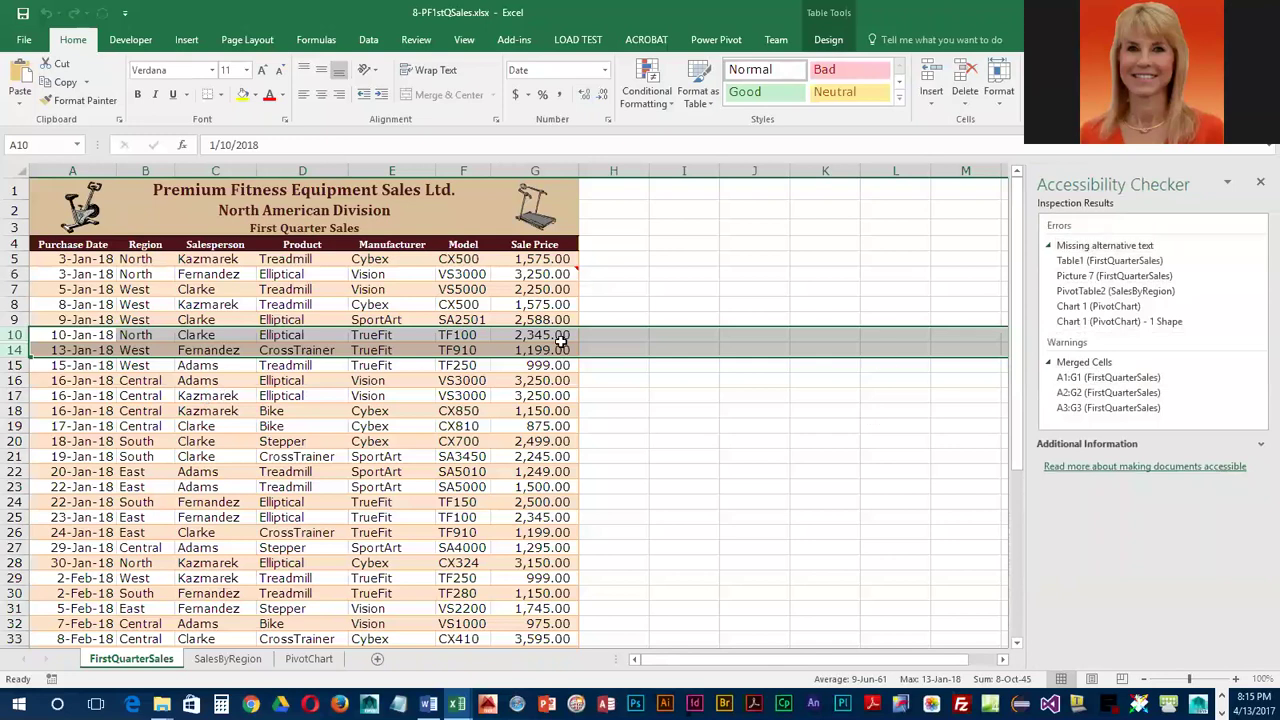
left_click(1107, 246)
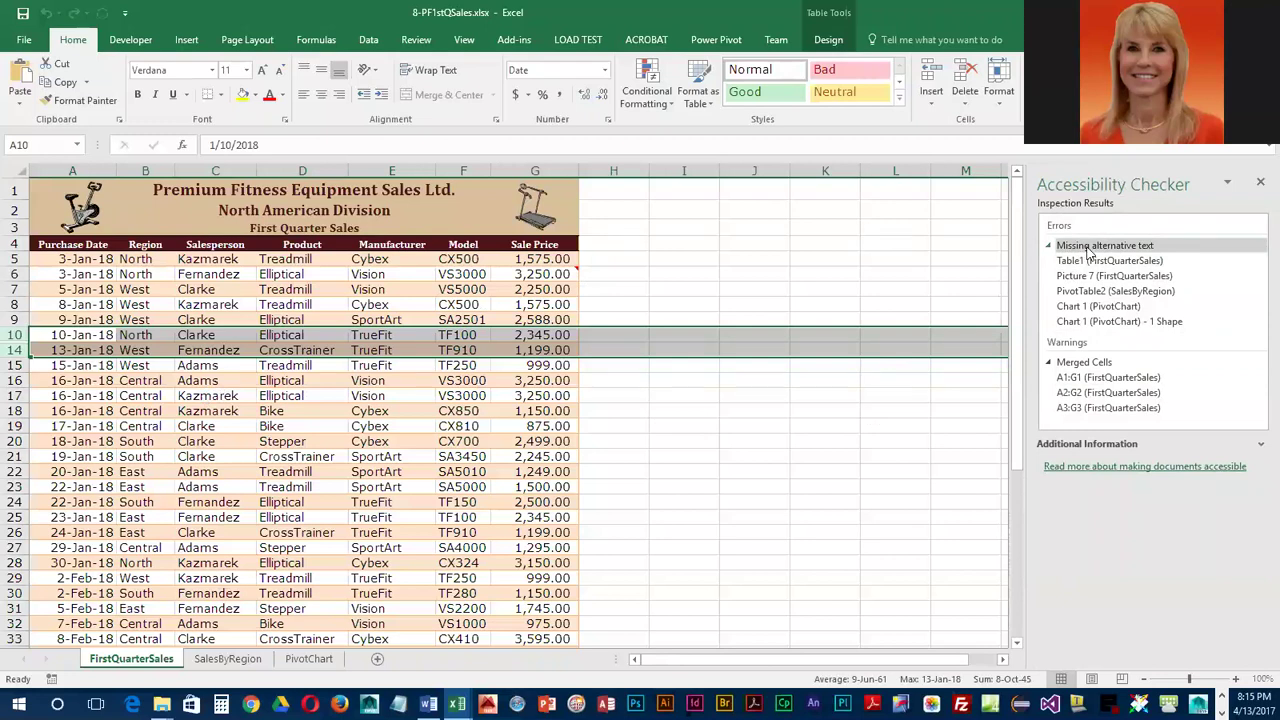
double_click(1088, 250)
double_click(1089, 250)
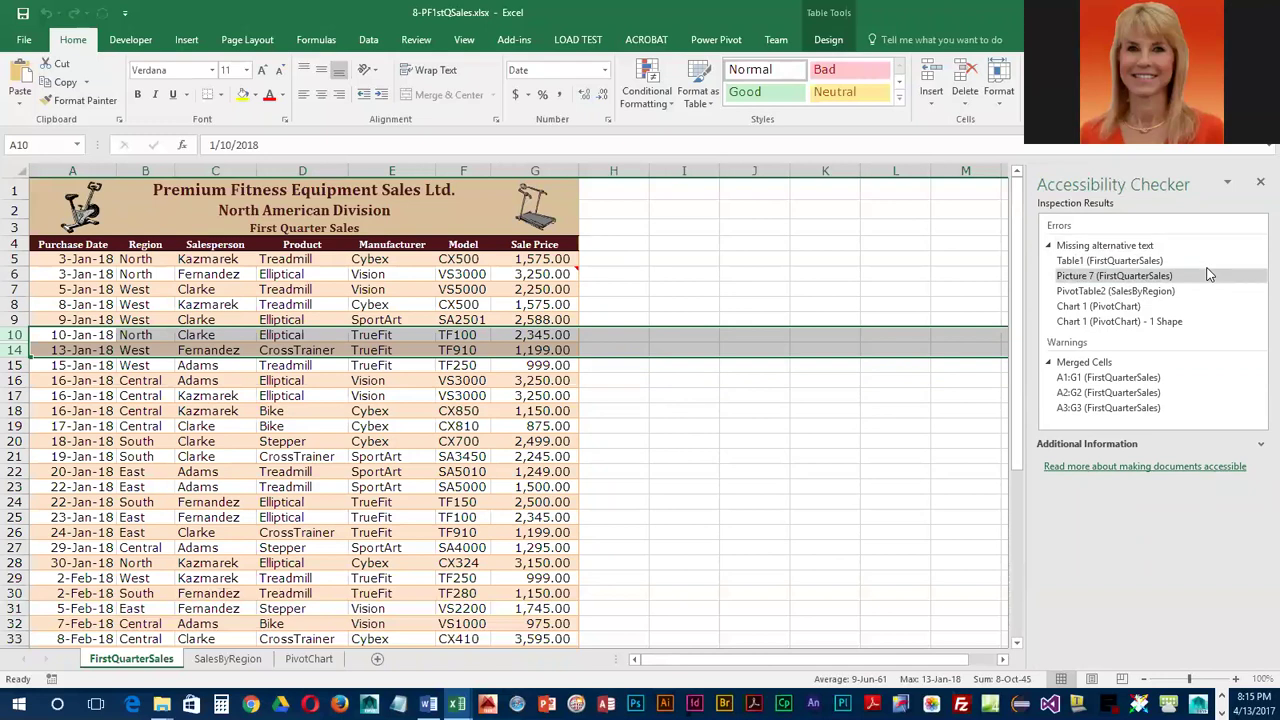
Step: Start alternative text for Table1 on the FirstQuarterSales sheet with the title "First Quarter Sales Data"
left_click(1125, 261)
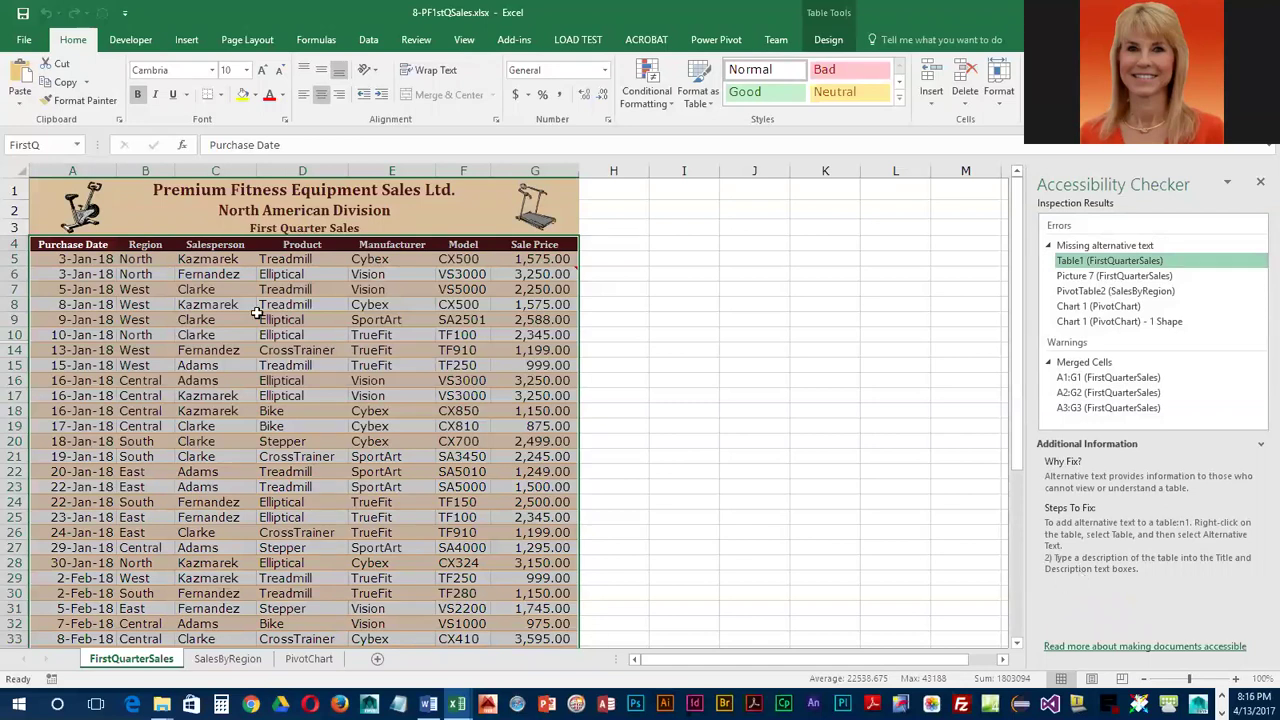
right_click(305, 289)
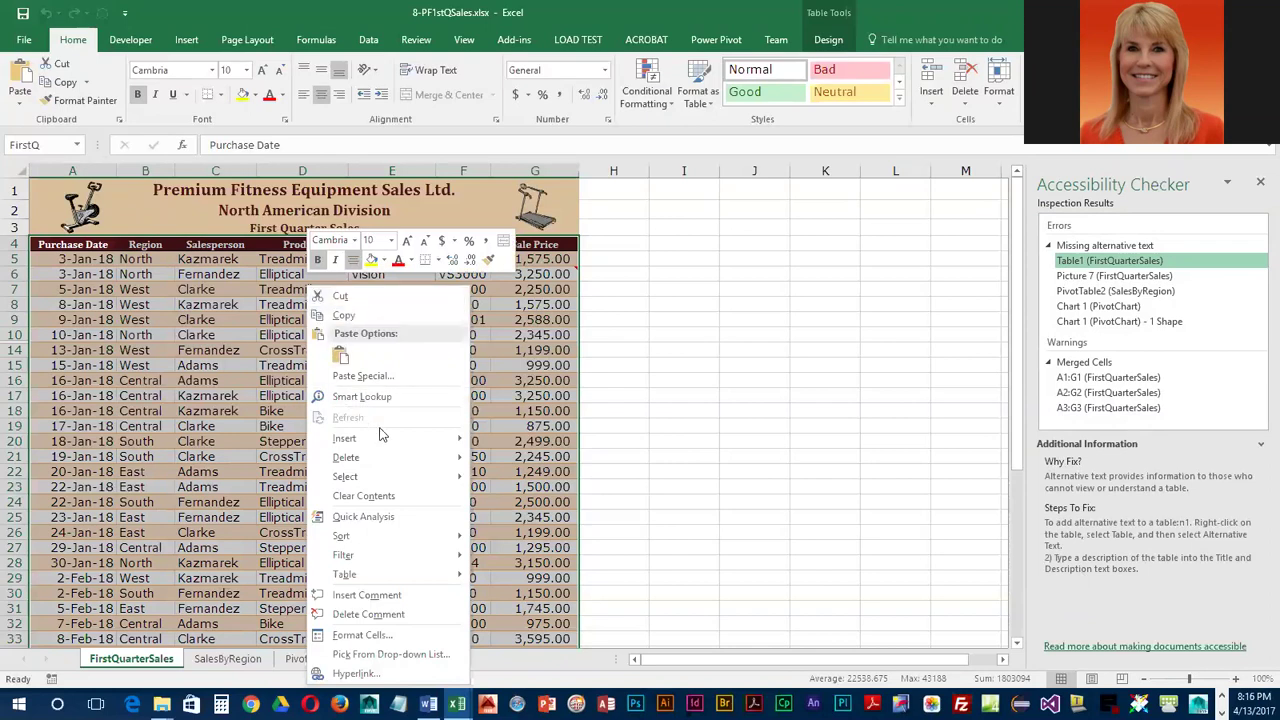
mouse_move(440, 585)
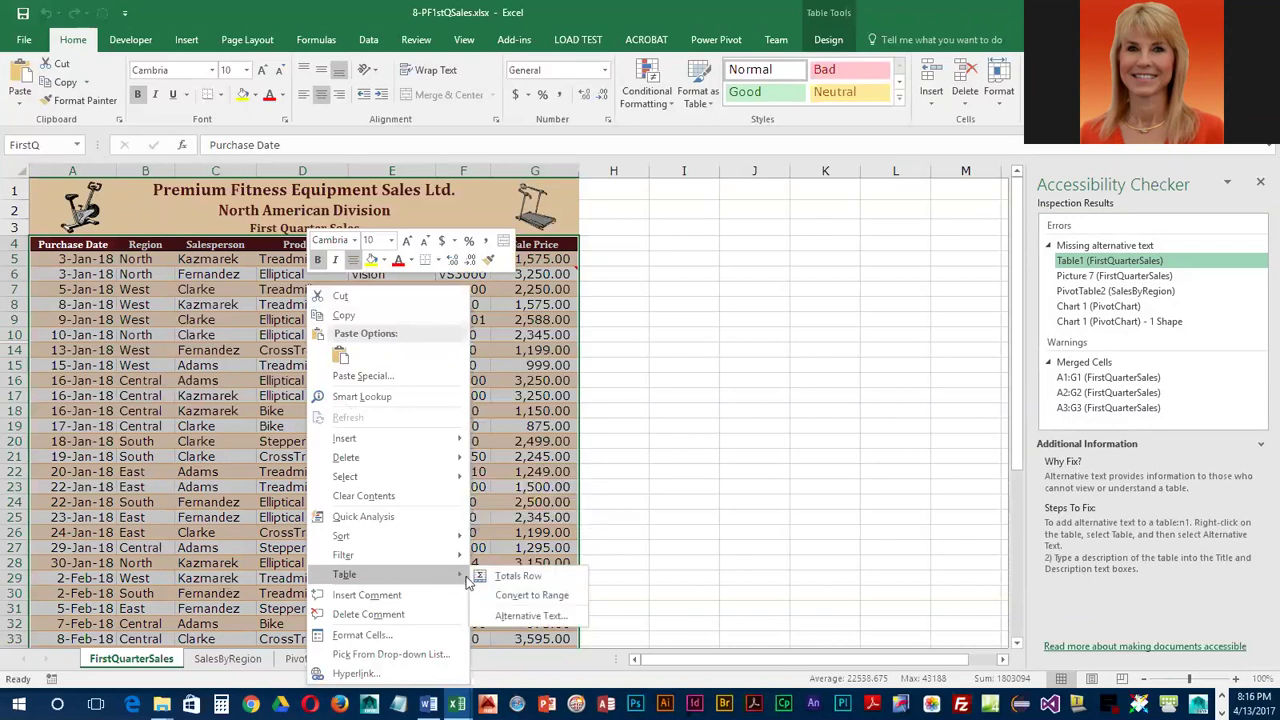
left_click(532, 616)
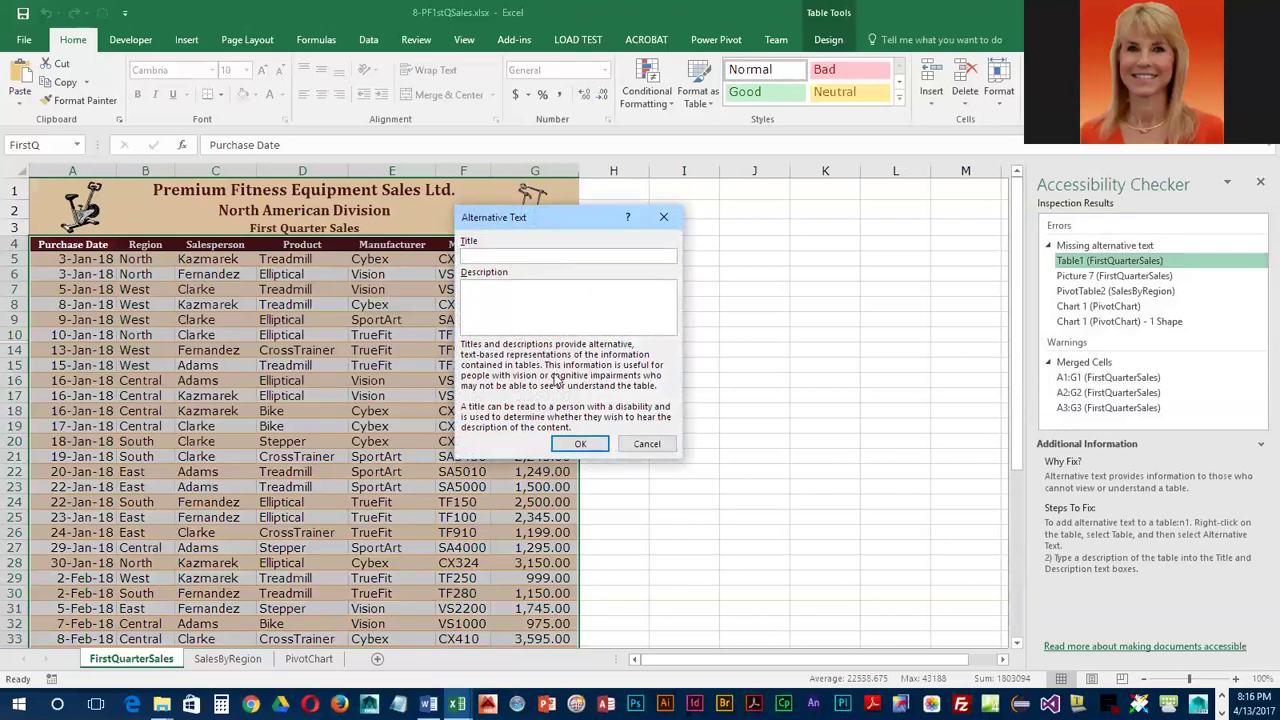
type("First Quarter Sales Data")
Step: Set the table's alternative text description to "First quarter sales data for the North American division" and apply it
left_click(547, 302)
type("First ")
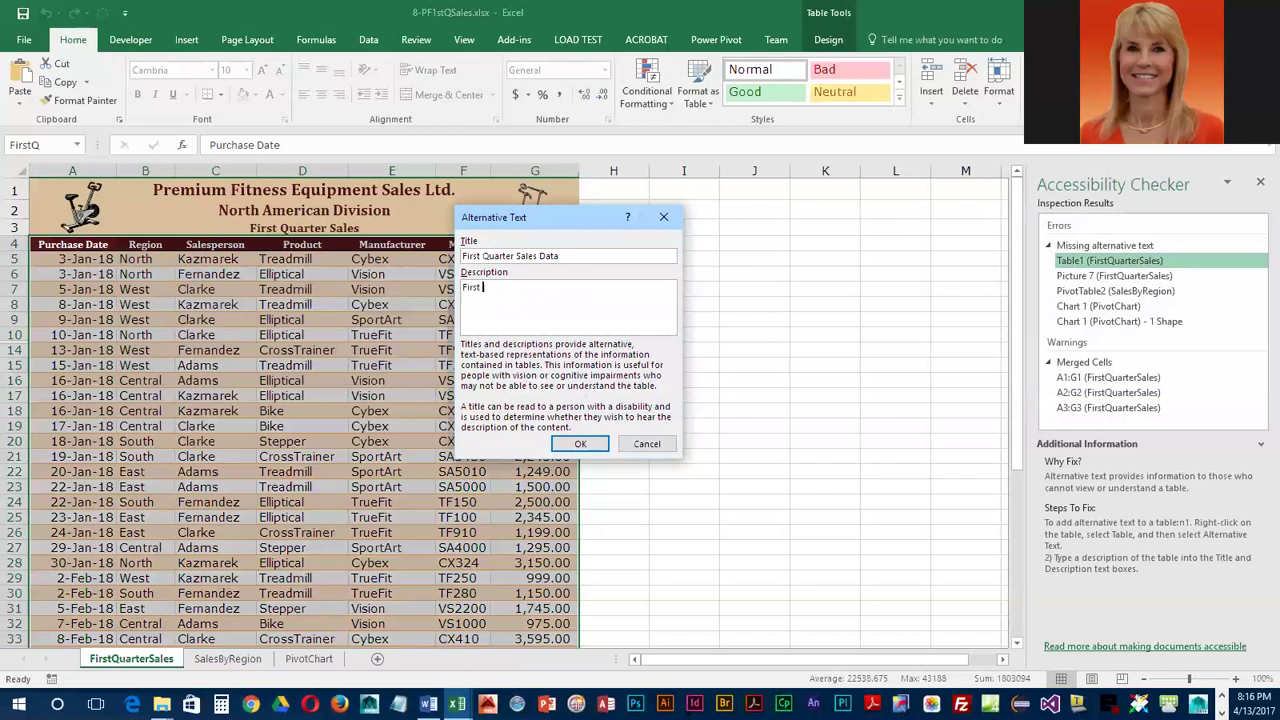
type("quarter sales data for the North American ")
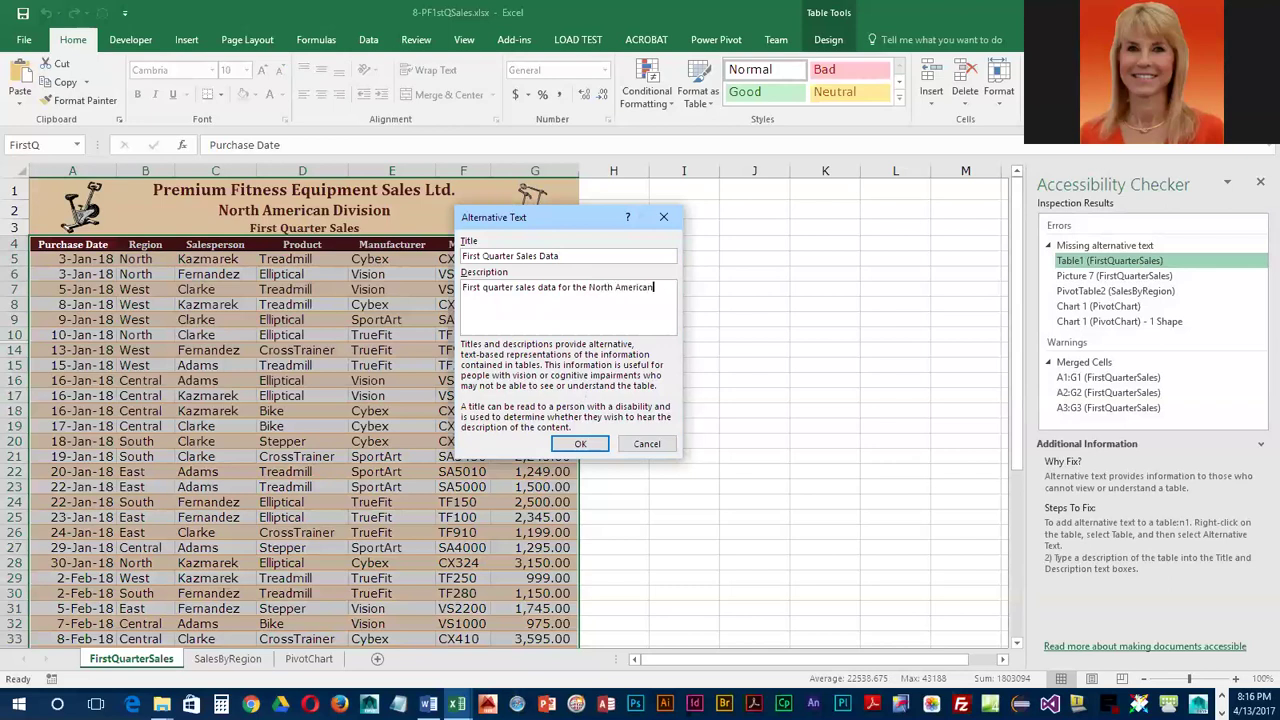
type("diviso")
key("BackSpace")
type("ion")
left_click(584, 443)
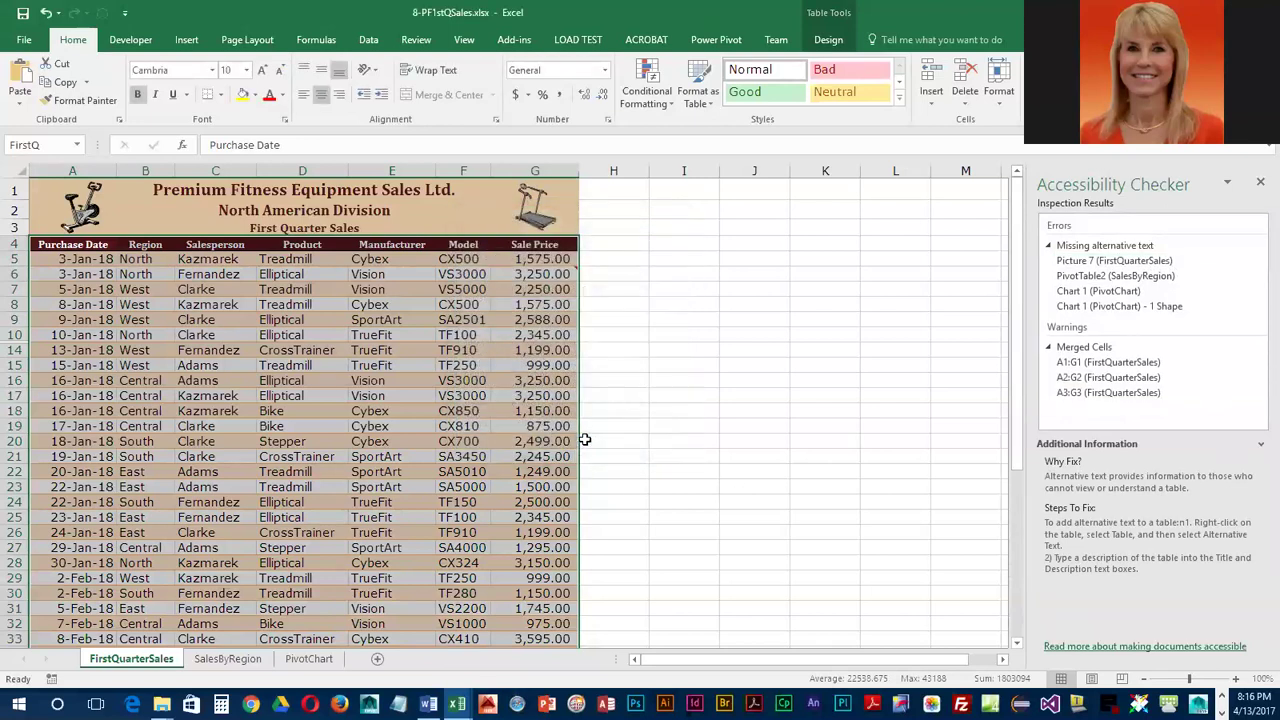
Step: Give the exercise bike picture on FirstQuarterSales the alt text title "Company Logo" and description "Company logo"
left_click(1108, 260)
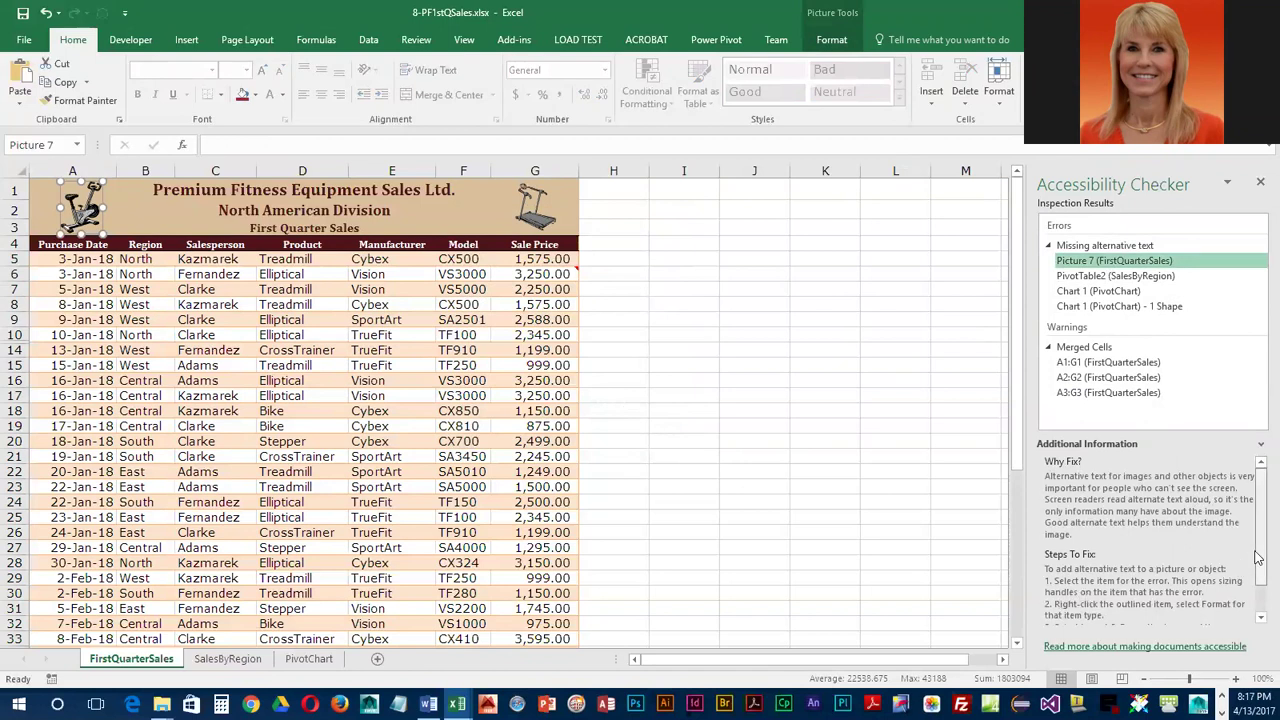
scroll(1256, 598, "down", 1)
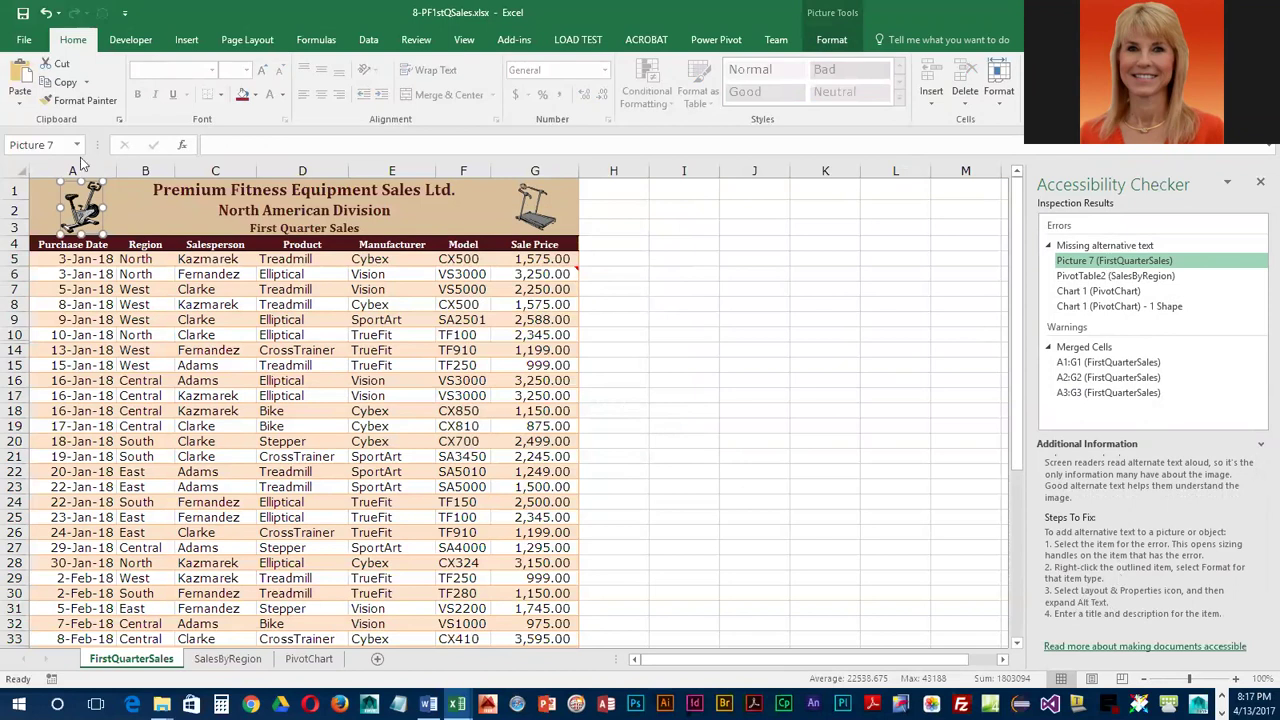
right_click(78, 212)
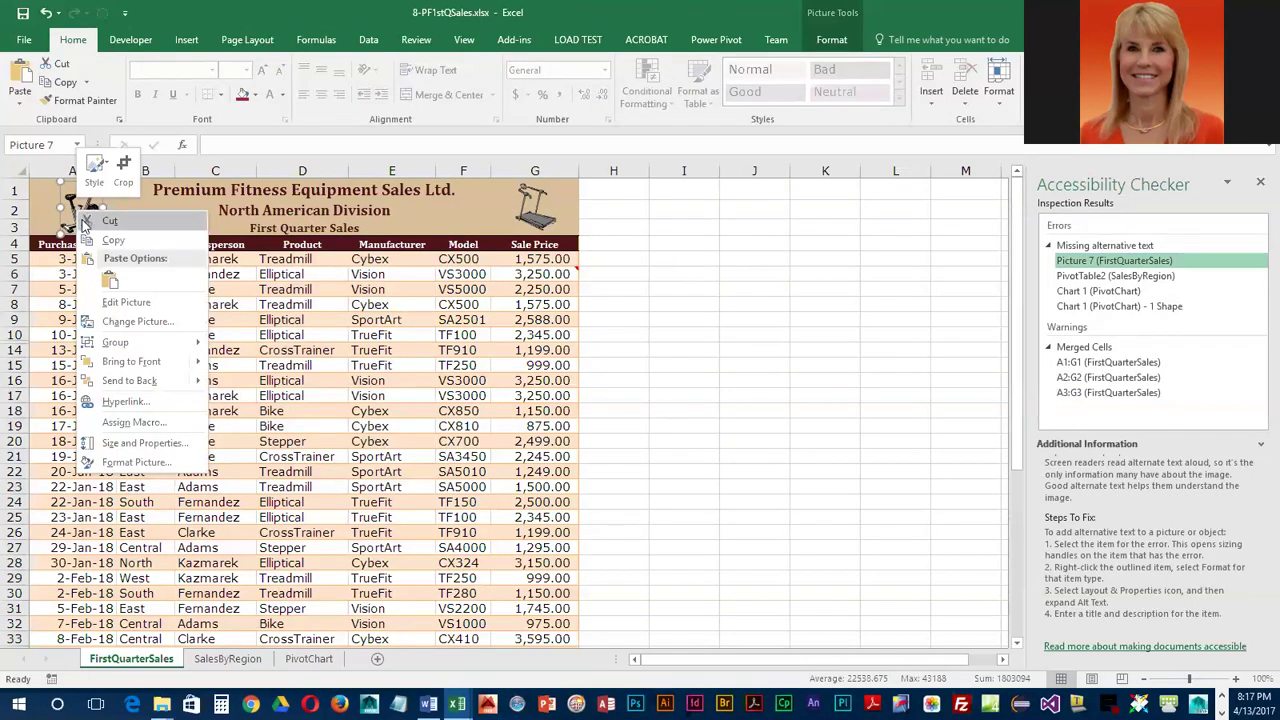
left_click(135, 462)
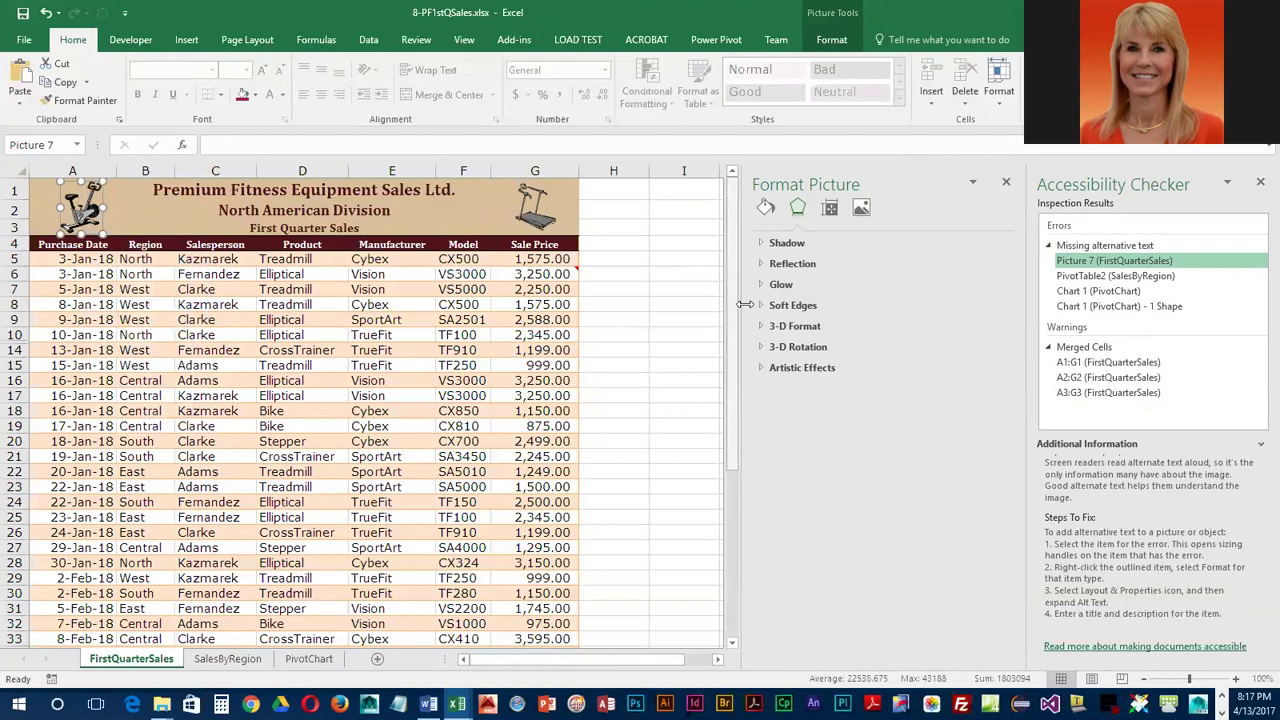
left_click(830, 214)
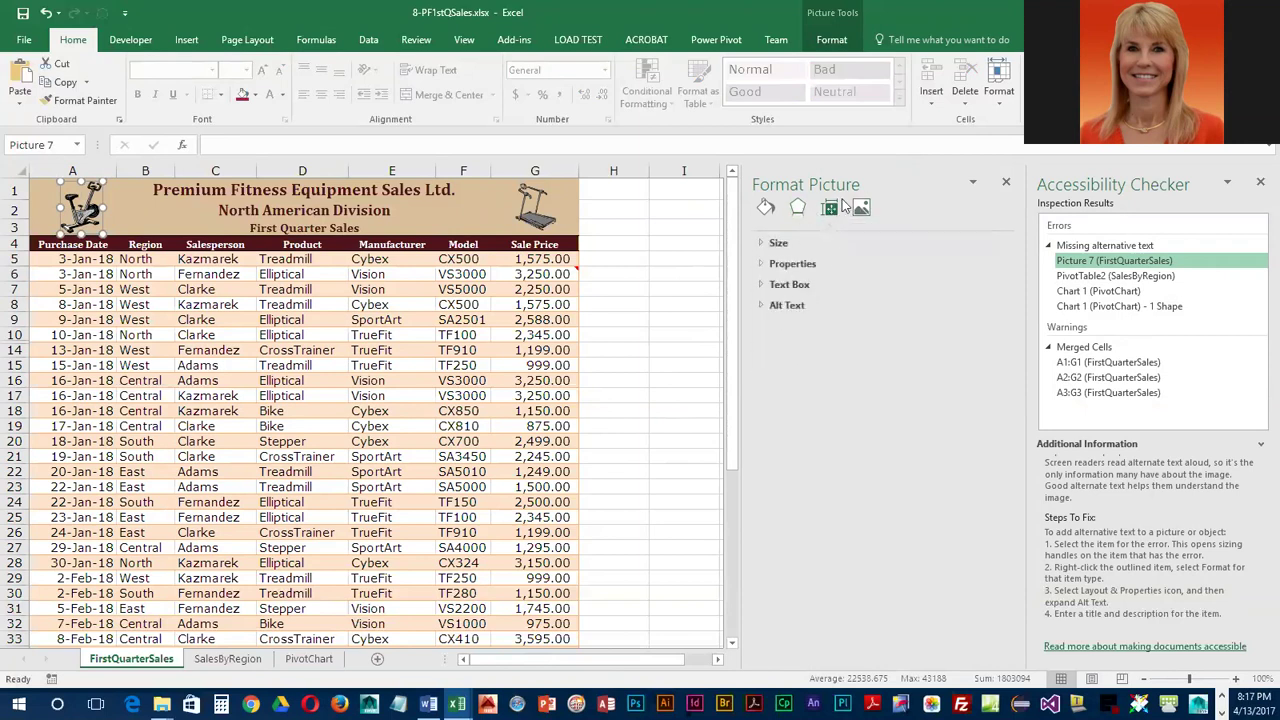
left_click(761, 307)
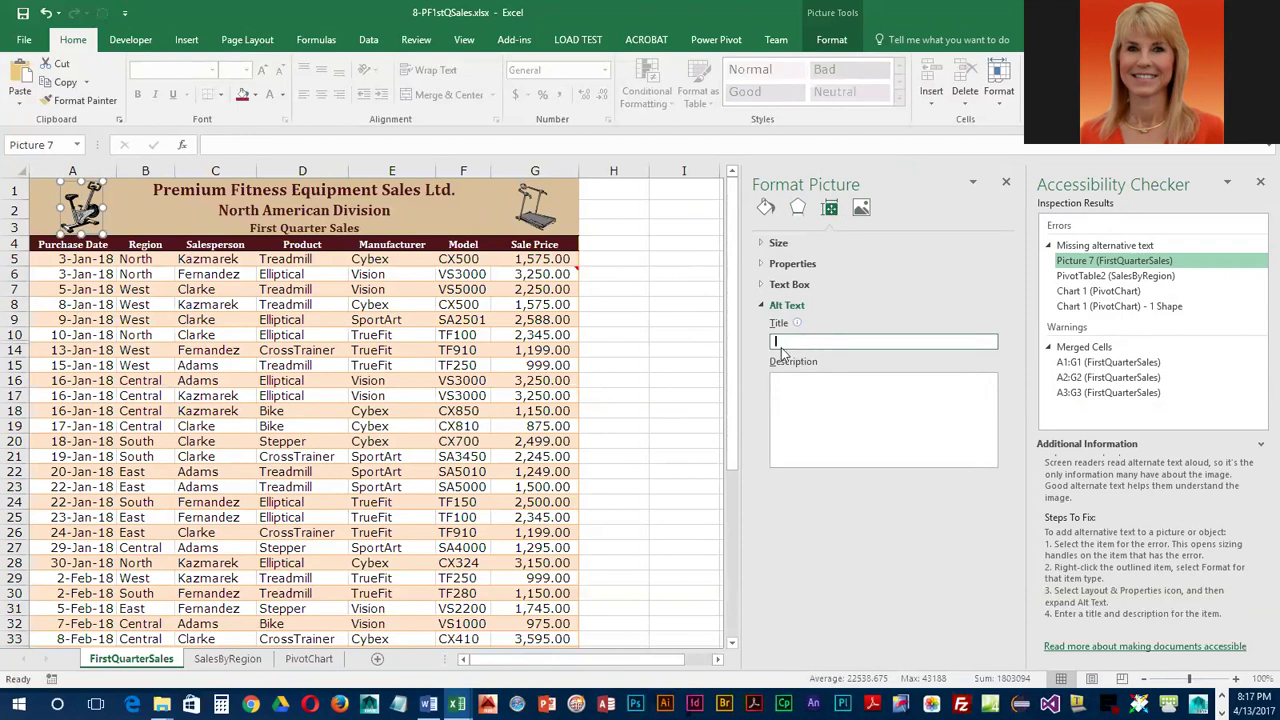
type("Company Logo")
left_click(808, 395)
type("Company")
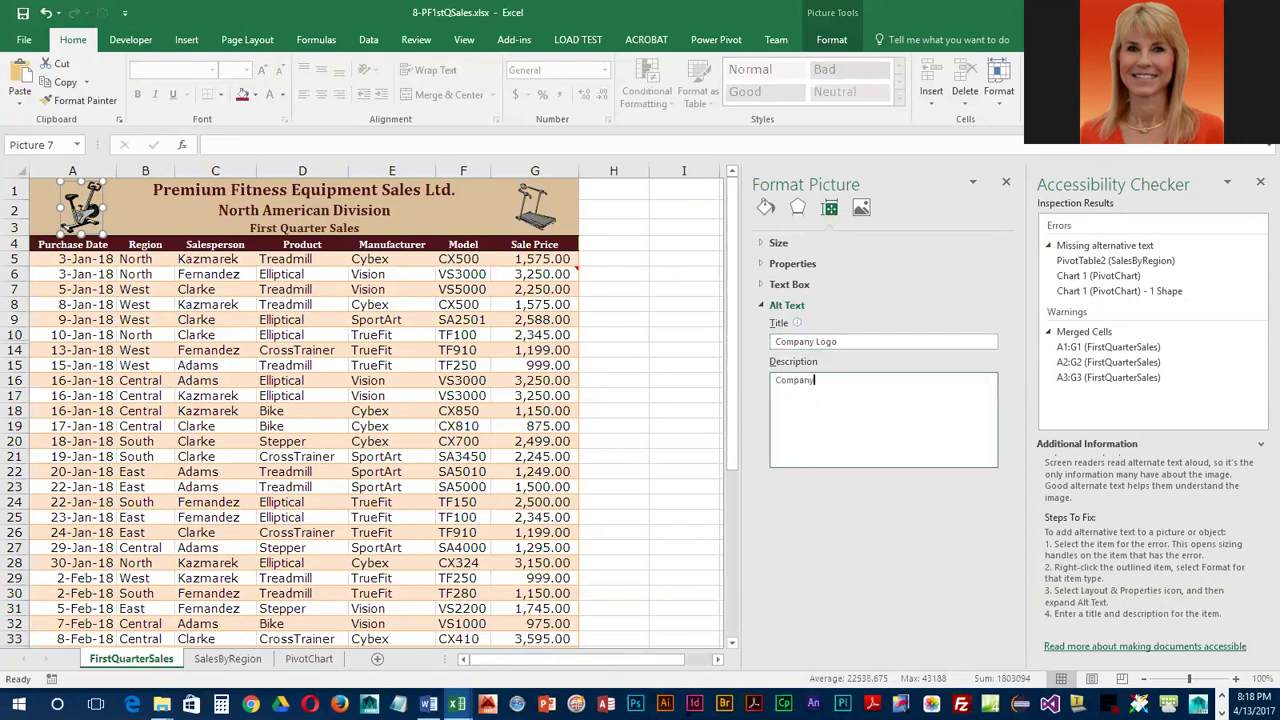
type(" logo")
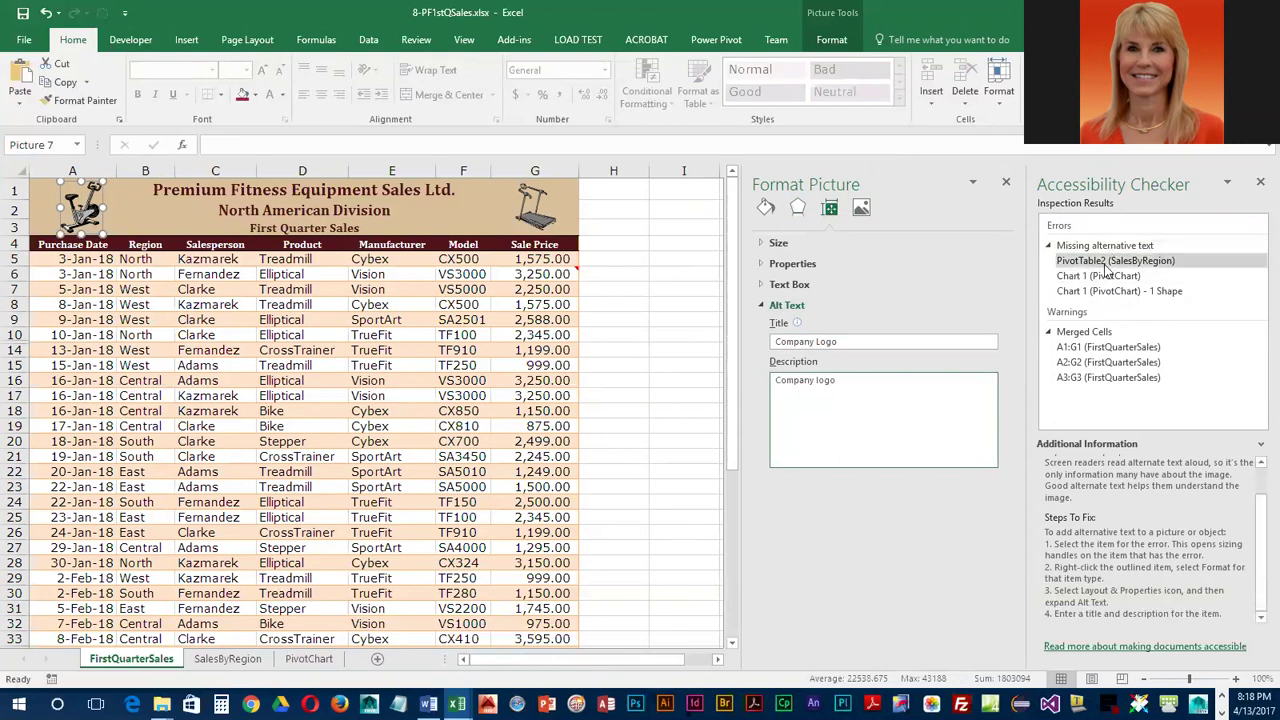
left_click(1007, 183)
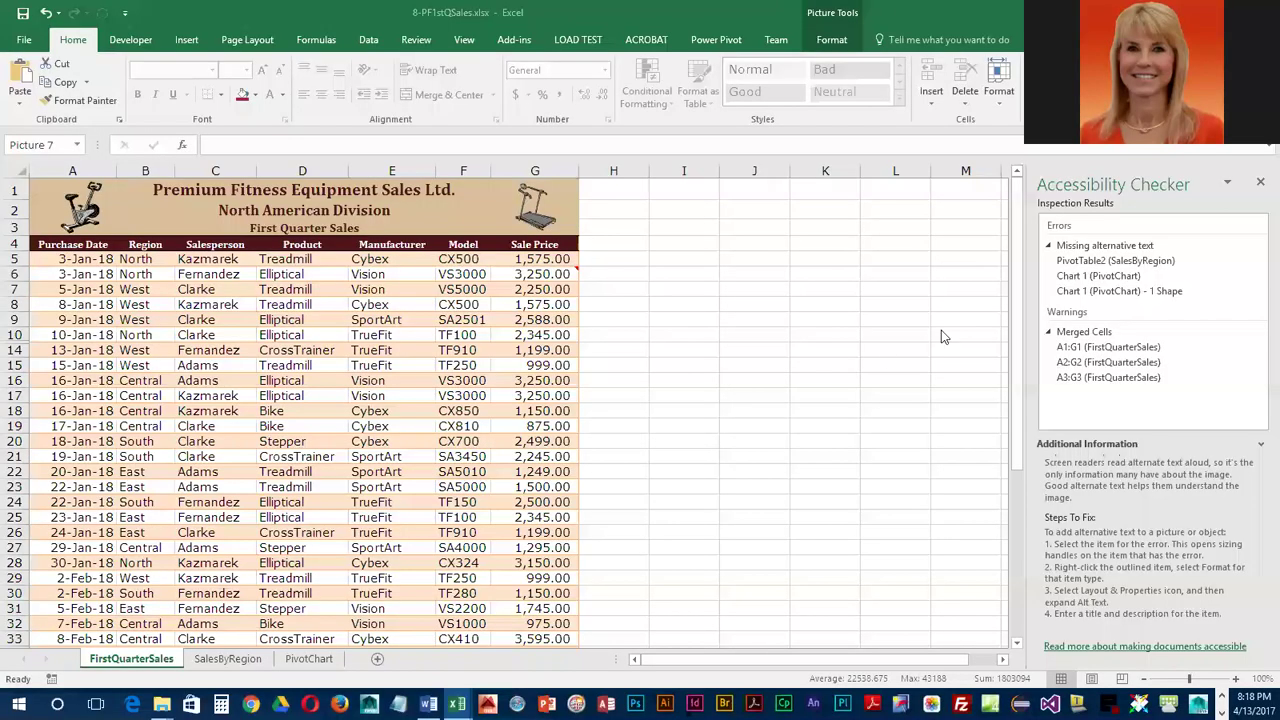
Step: Give the PivotTable on SalesByRegion the alt text "Table showing totals by region and rep" as both title and description
left_click(1080, 262)
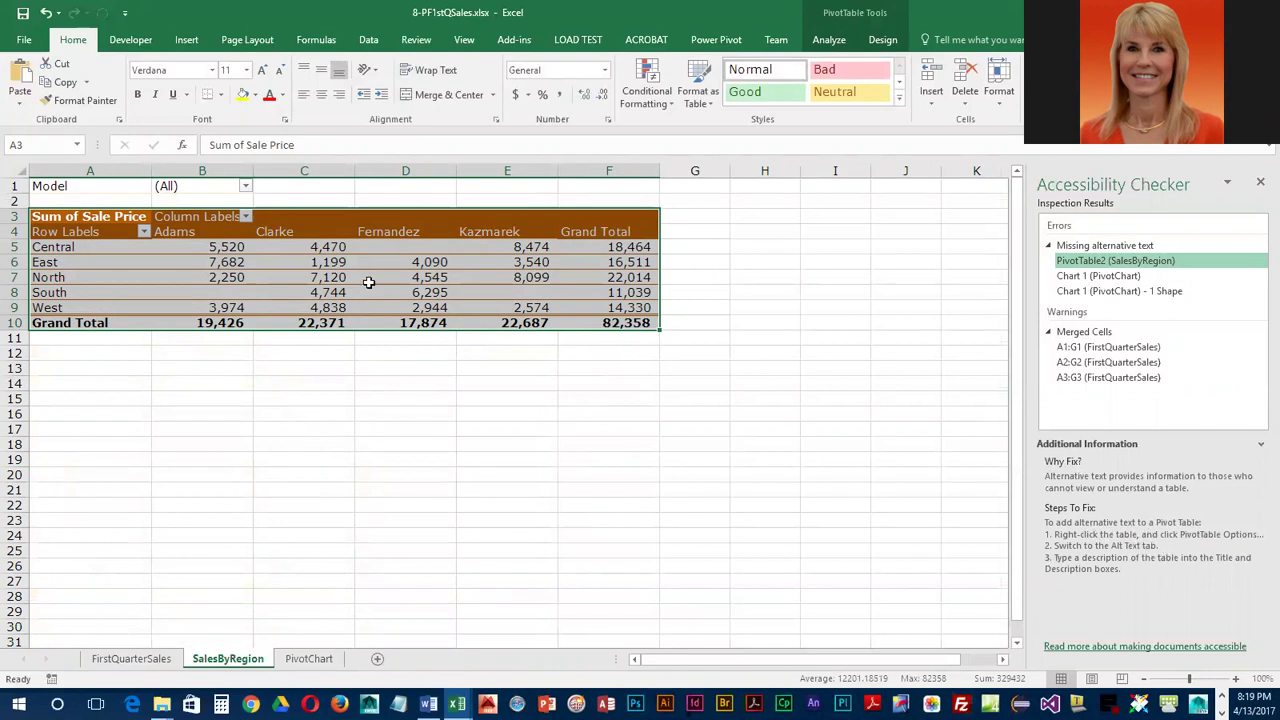
right_click(388, 246)
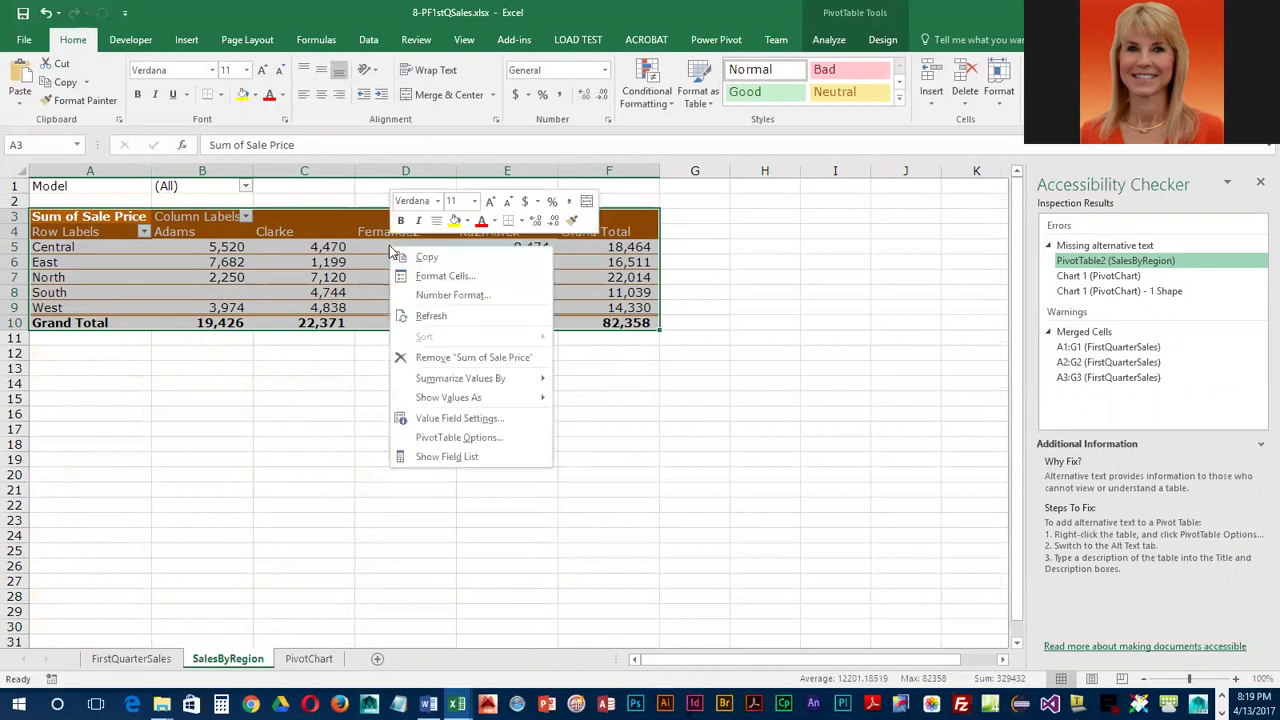
left_click(440, 437)
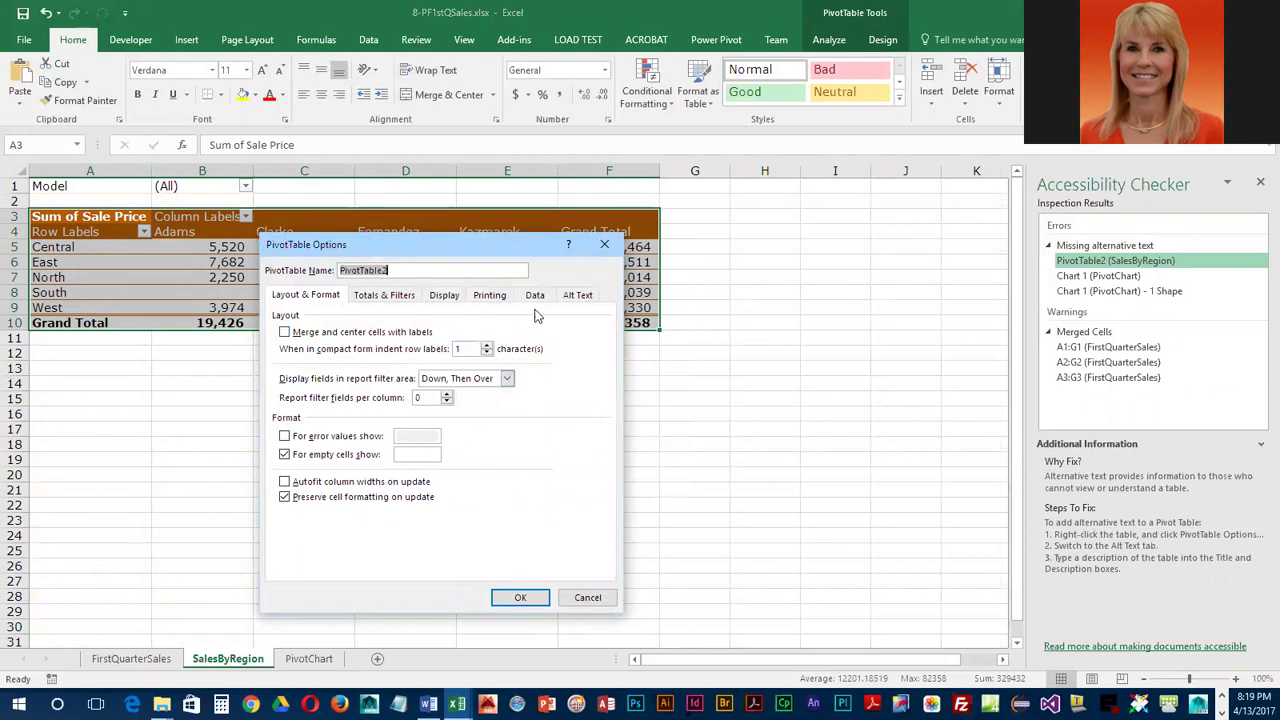
left_click(577, 296)
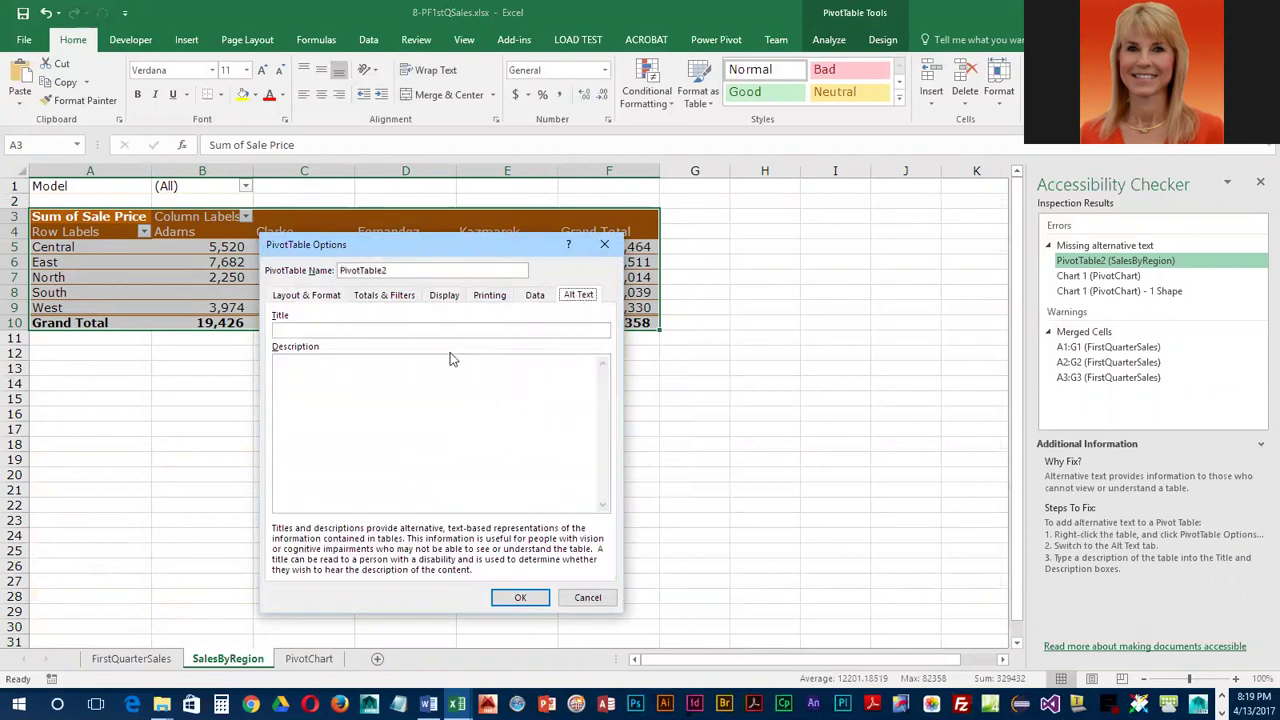
left_click(321, 328)
left_click_drag(477, 241, 767, 236)
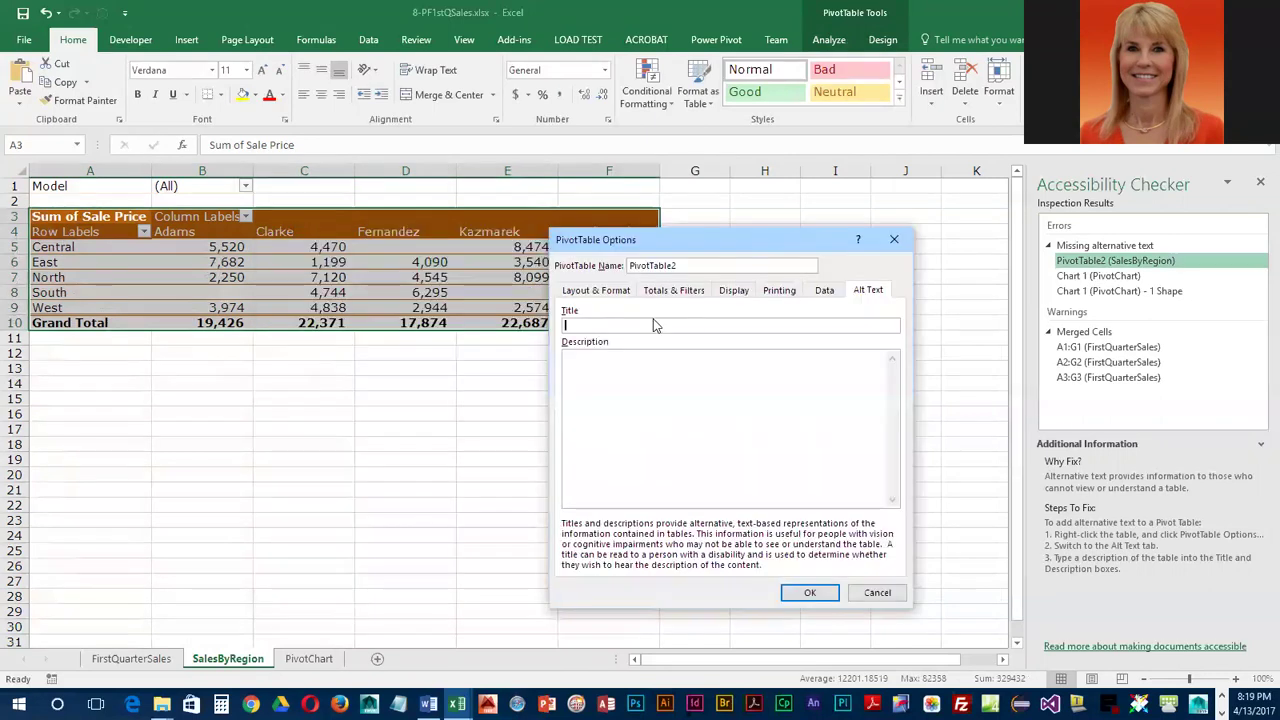
type("Table showing totals by region")
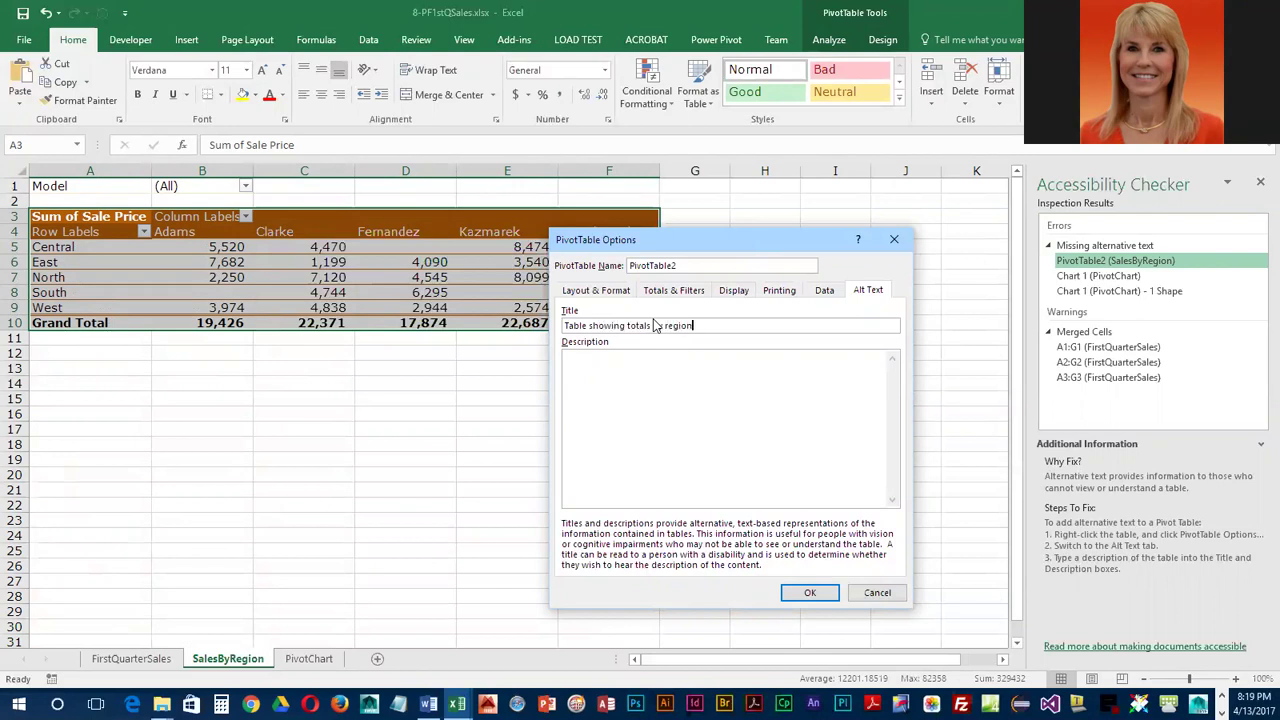
type(" and rep")
left_click(659, 371)
type("Table showing totals by region and rep")
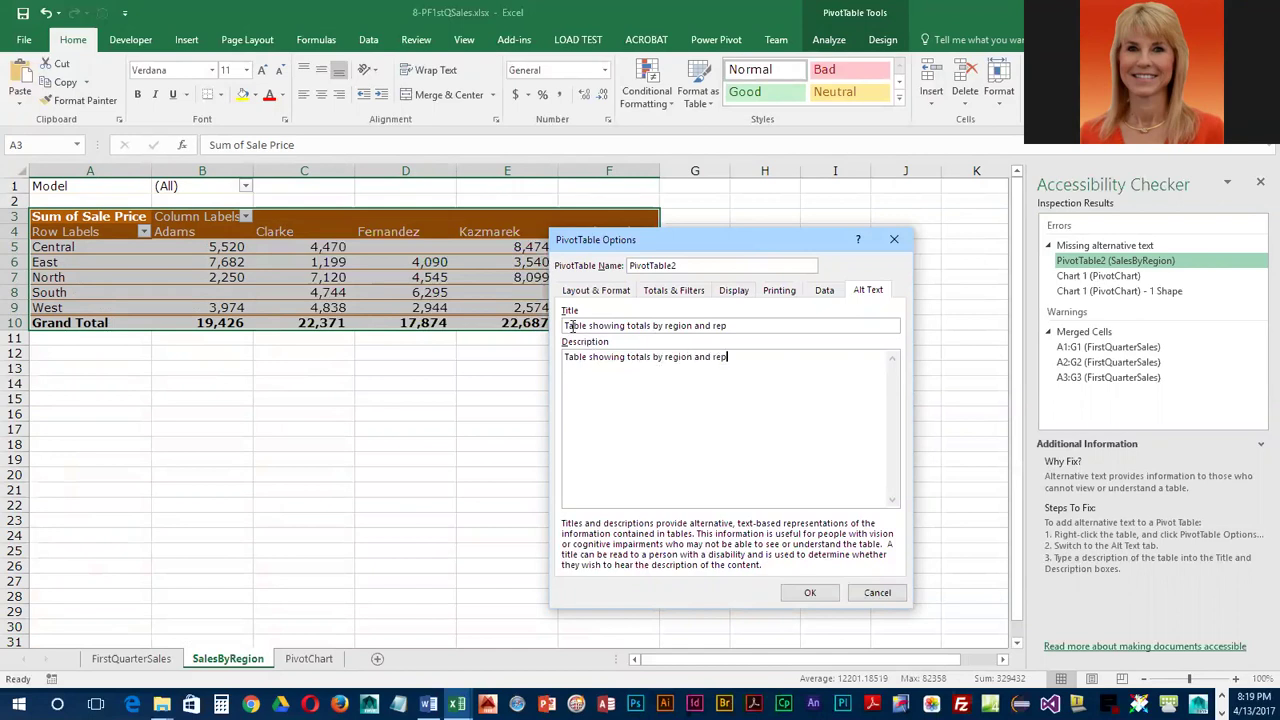
left_click(810, 594)
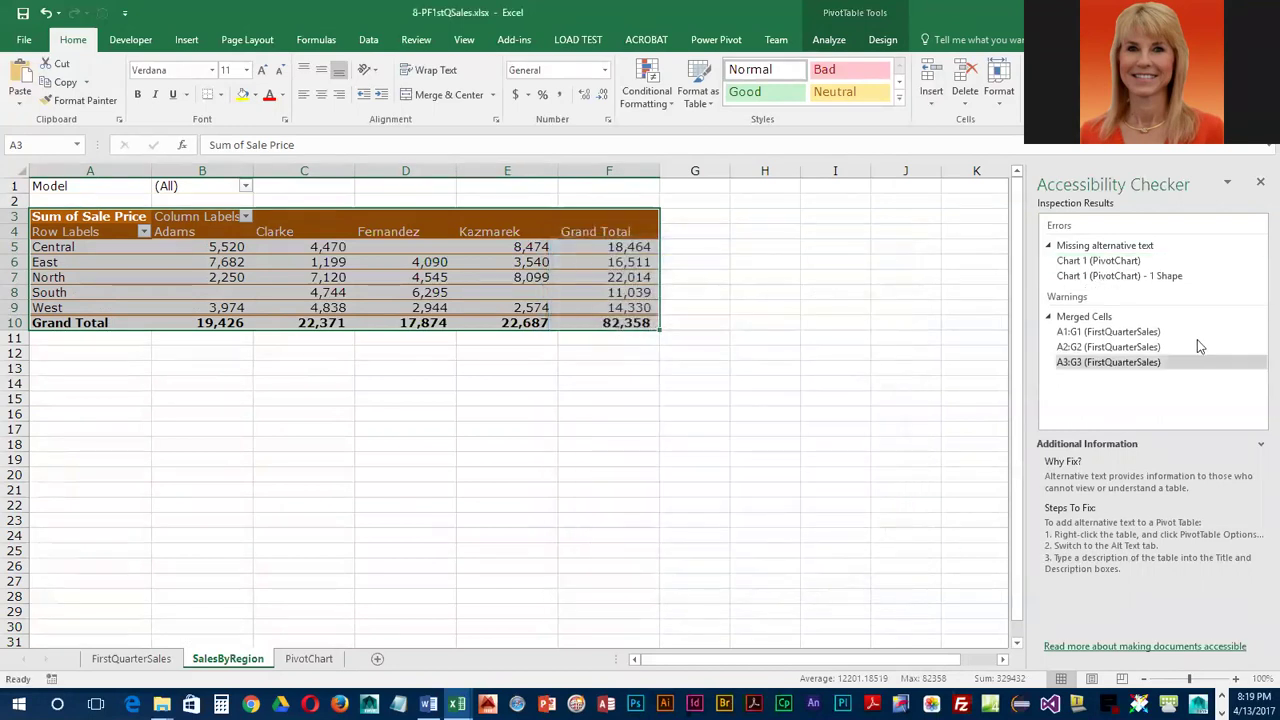
Step: Give the column chart on the PivotChart sheet the alternative text title "Pivot column chart"
left_click(1070, 260)
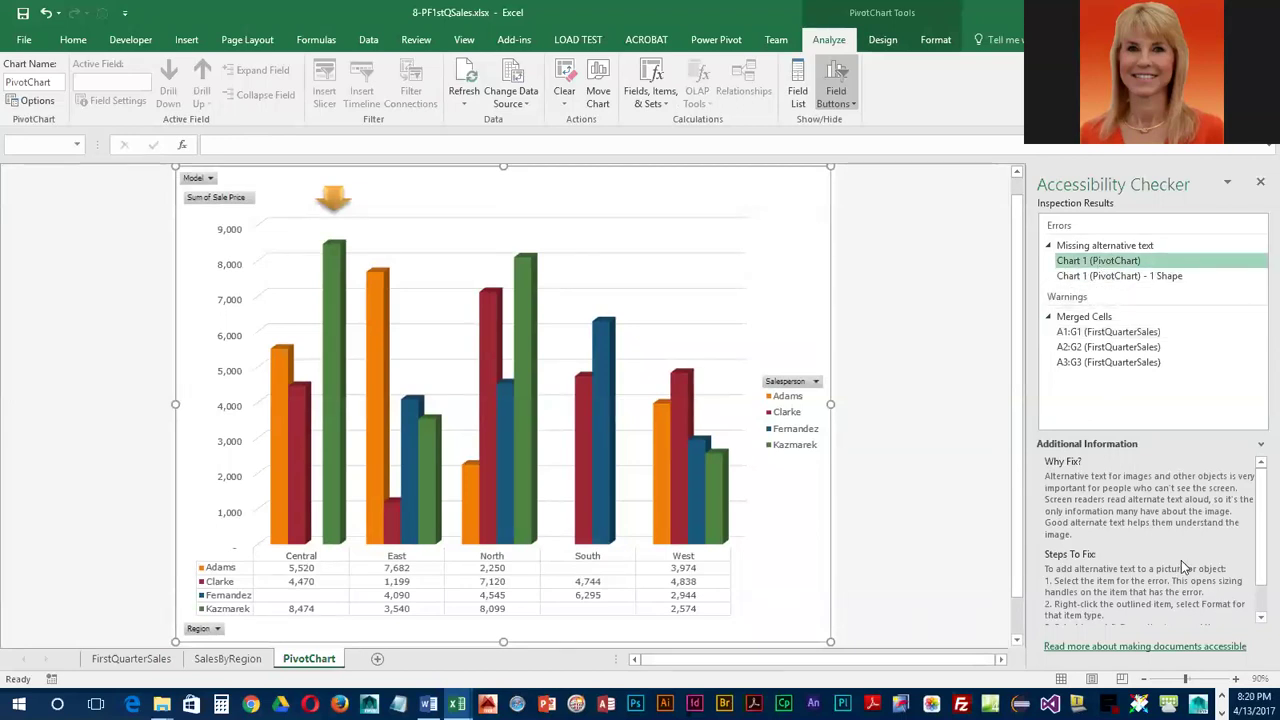
scroll(1257, 551, "down", 1)
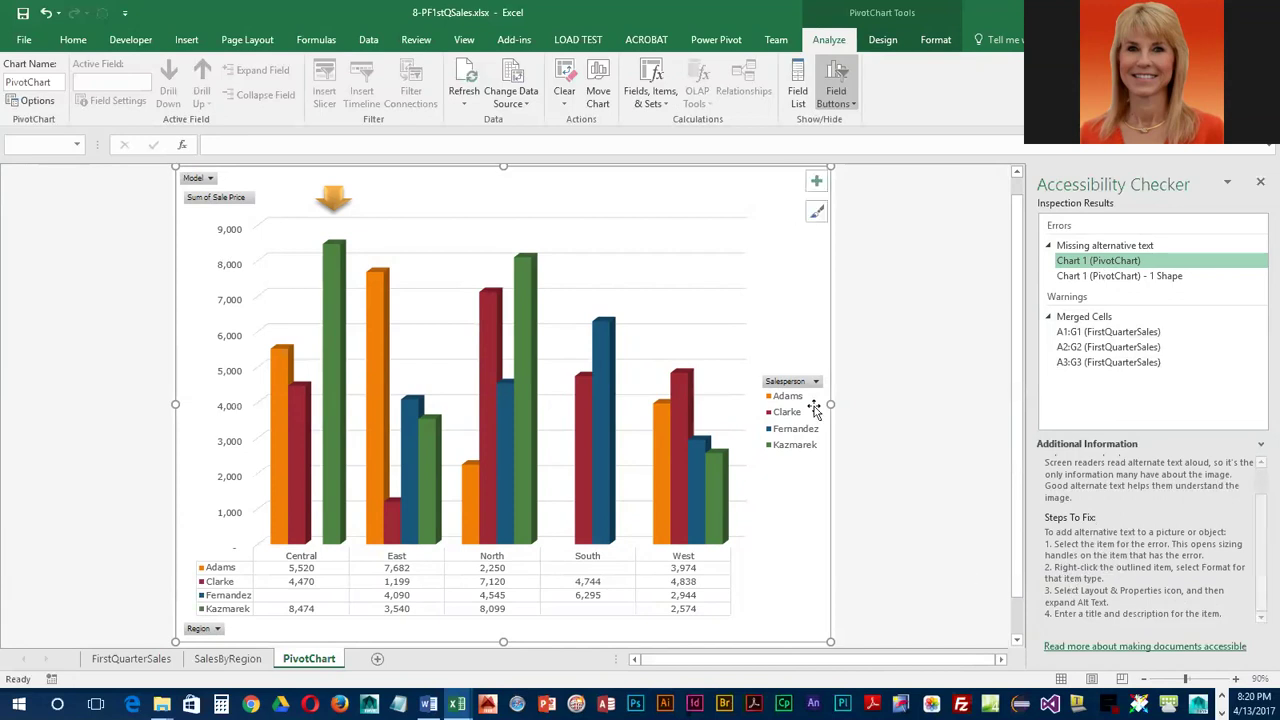
right_click(718, 198)
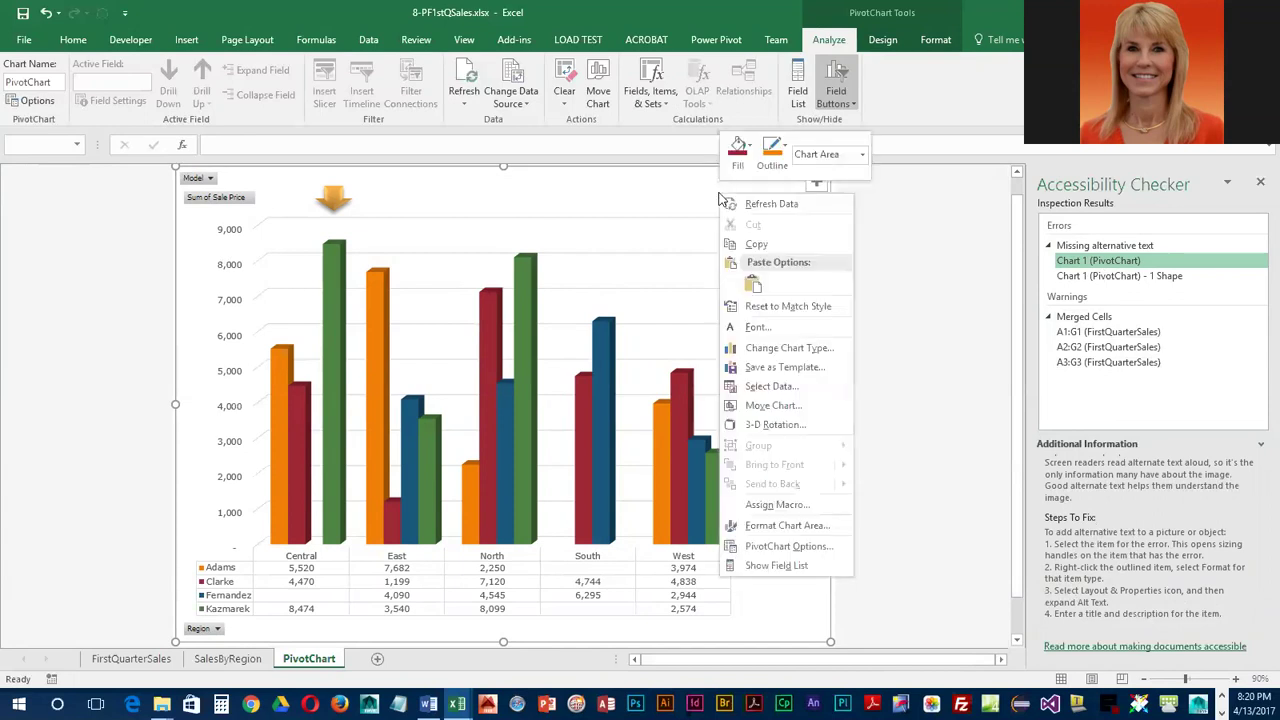
left_click(806, 529)
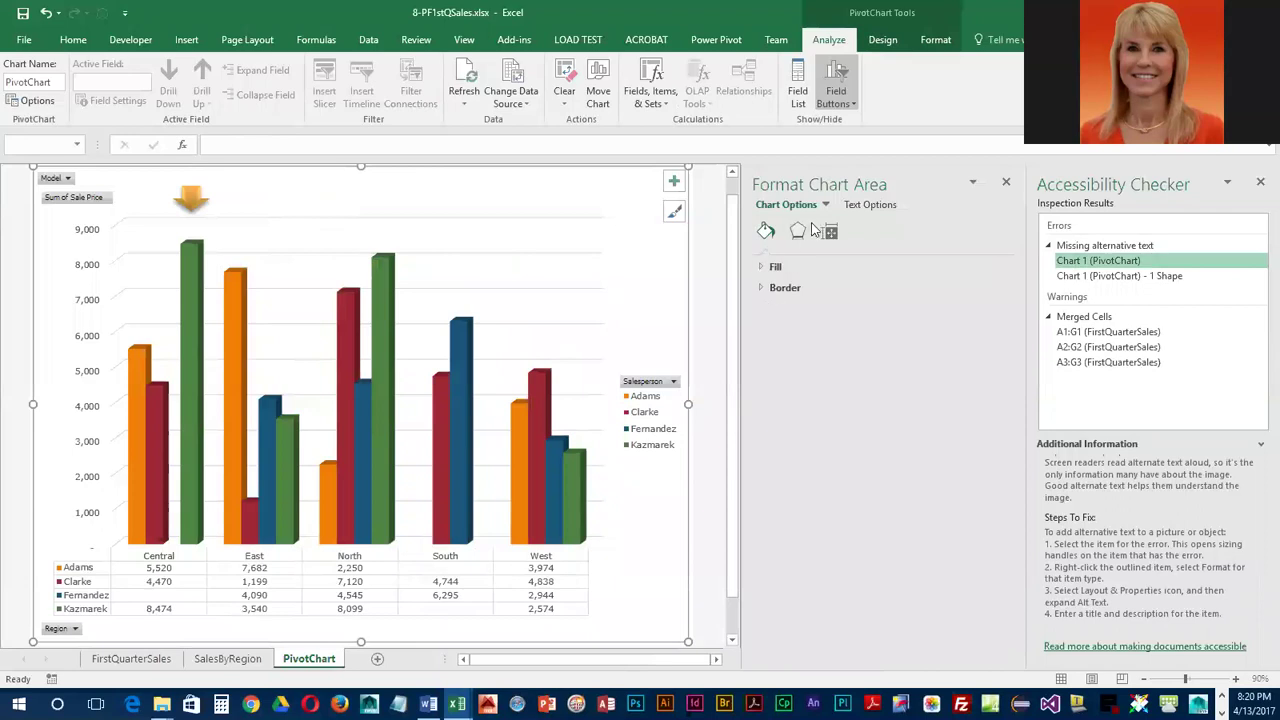
left_click(830, 232)
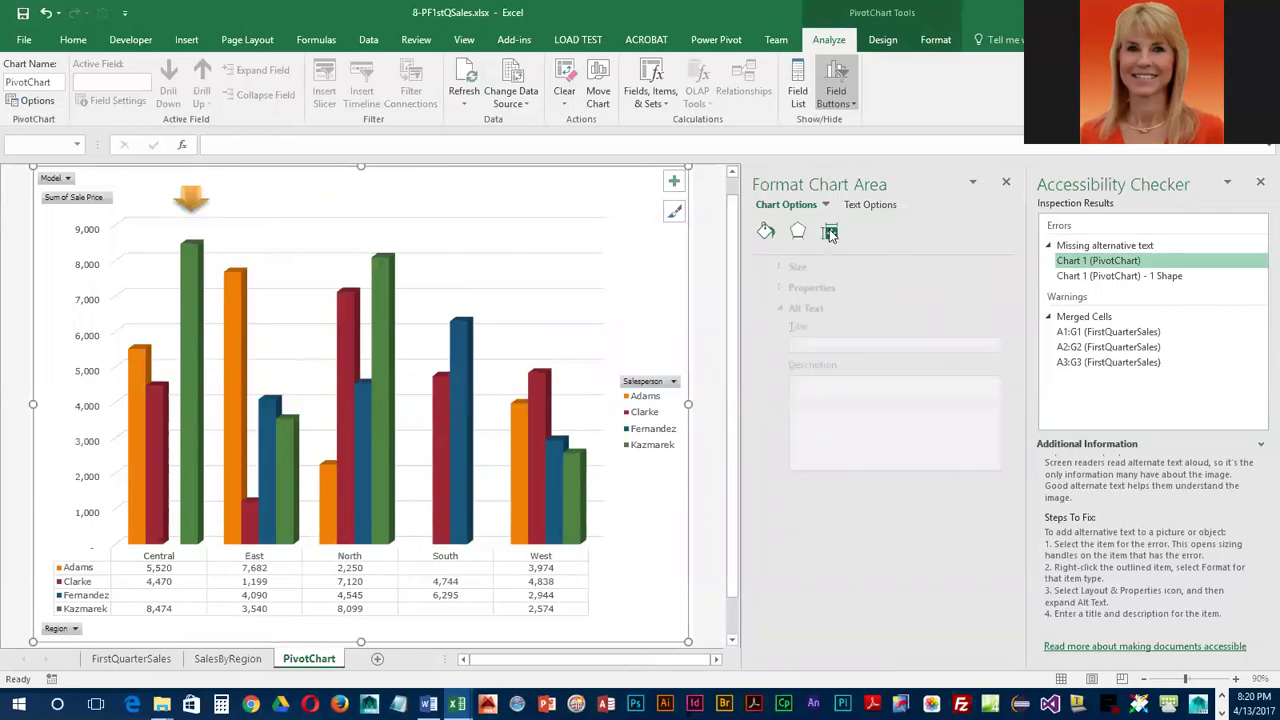
left_click(787, 344)
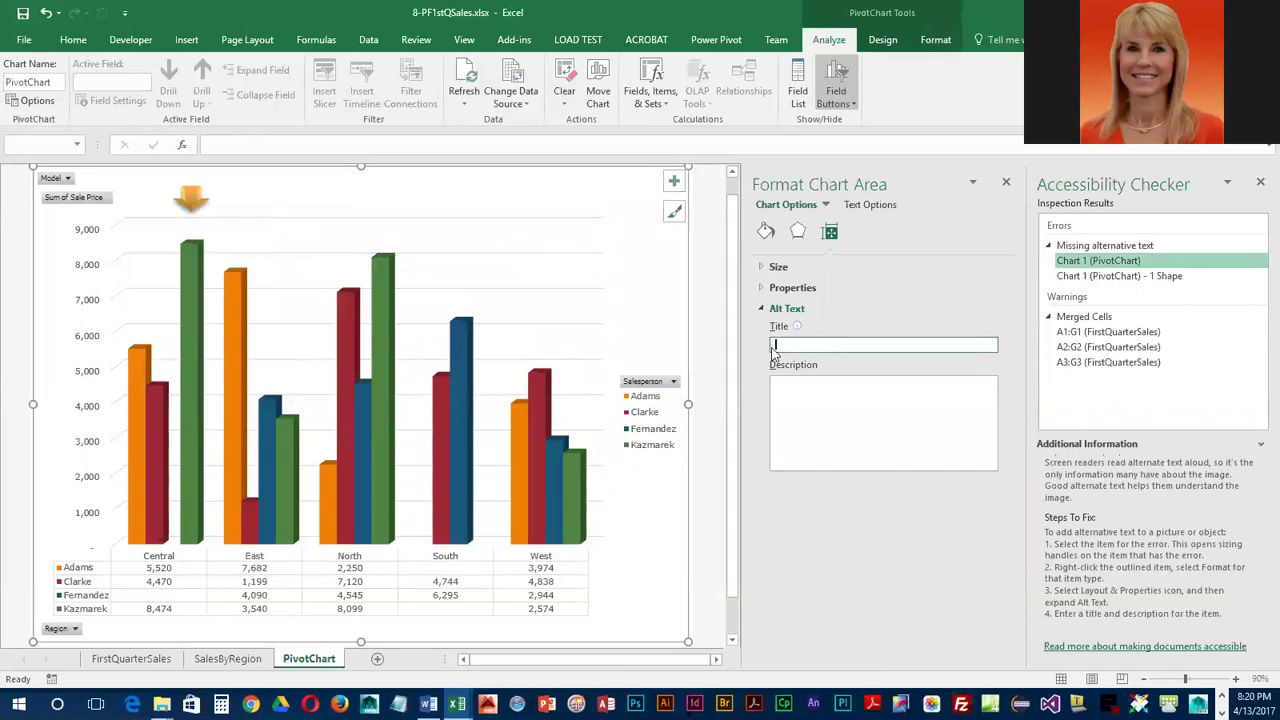
type("Pi")
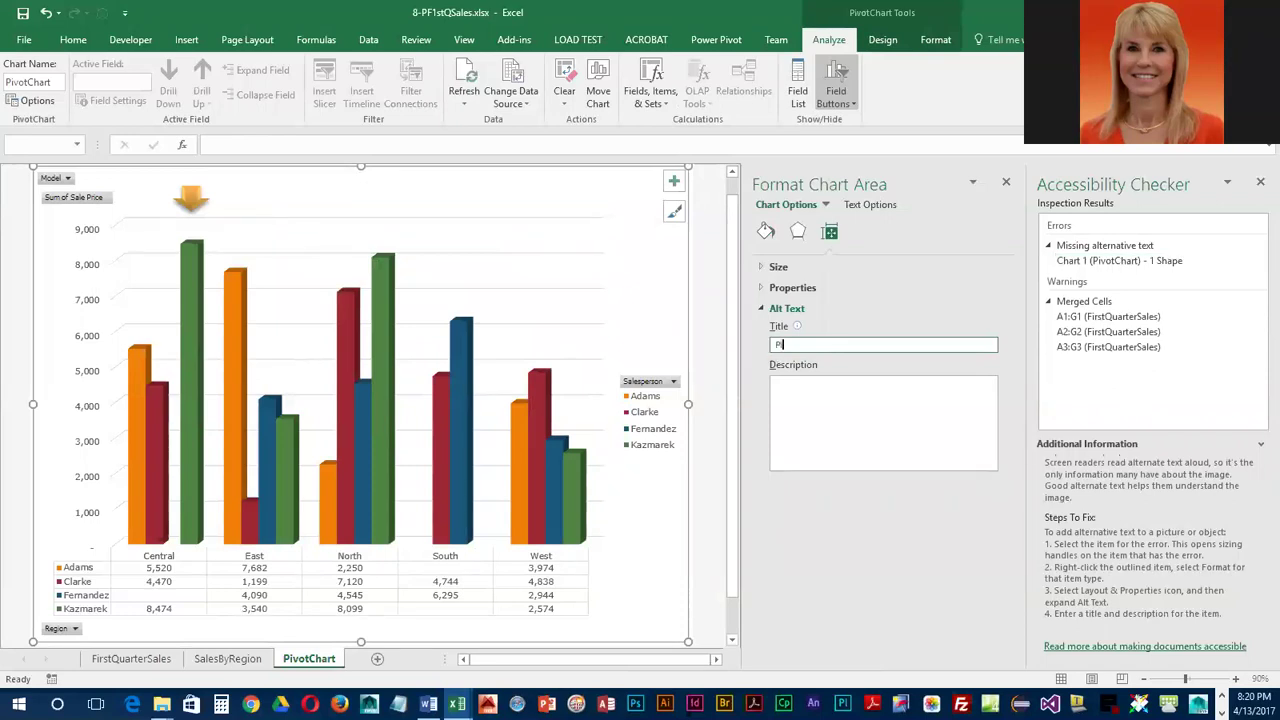
type("vot Chart")
key("BackSpace")
key("BackSpace")
key("BackSpace")
key("BackSpace")
type("olumn chart")
Step: Set the chart's alternative text description to "Column chart showing total sale price by region and rep"
left_click(924, 435)
type("COlumn")
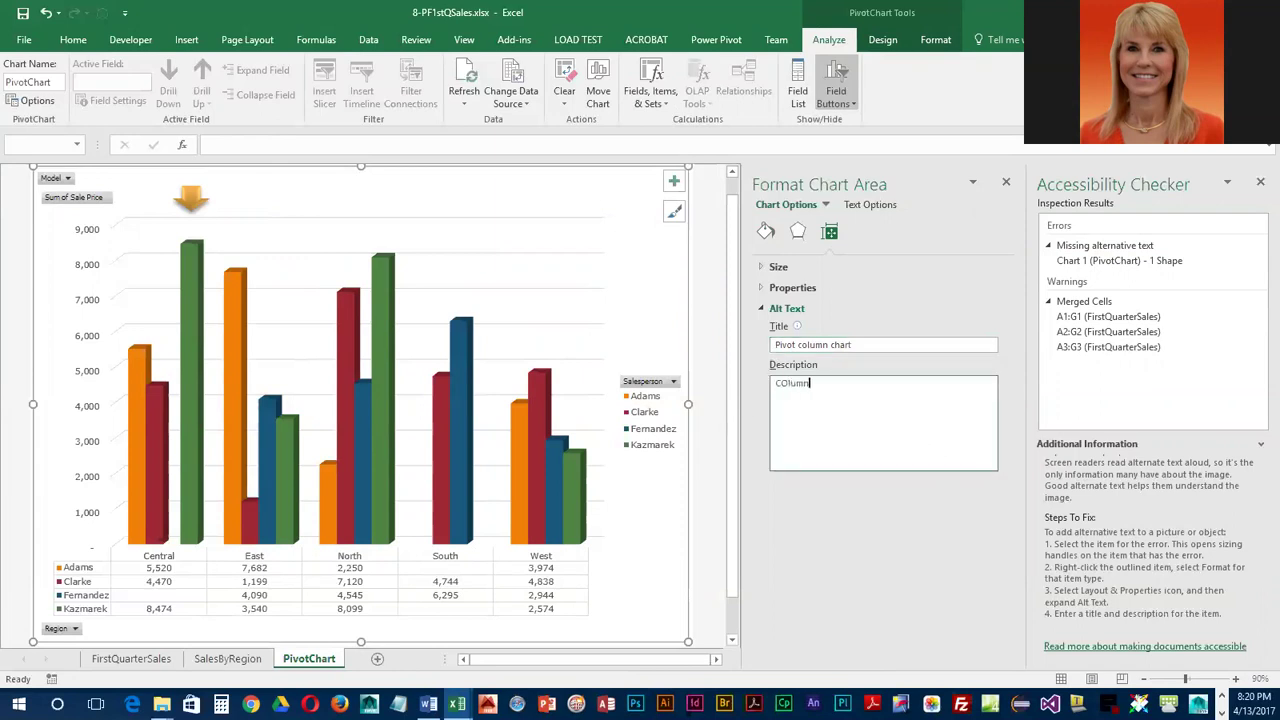
type(" chart showing total sale p rice by re")
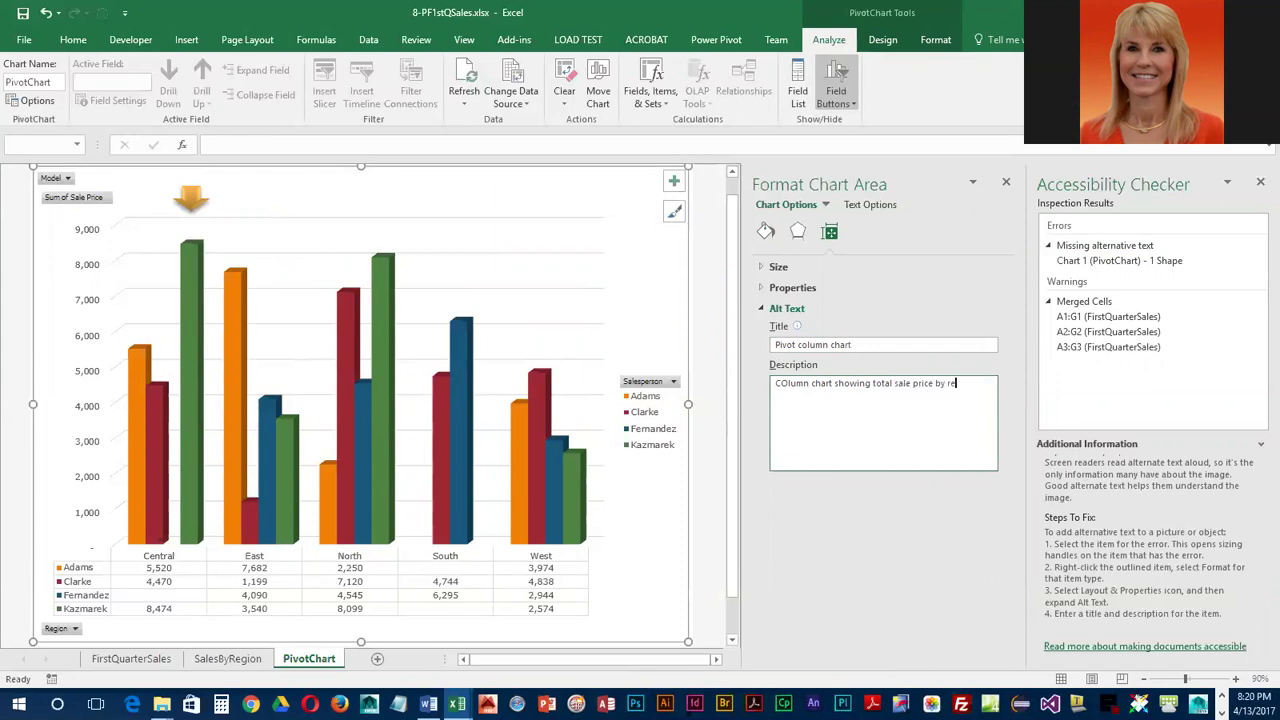
type("gion and rep")
left_click(783, 384)
type("l")
key("BackSpace")
key("BackSpace")
type("o")
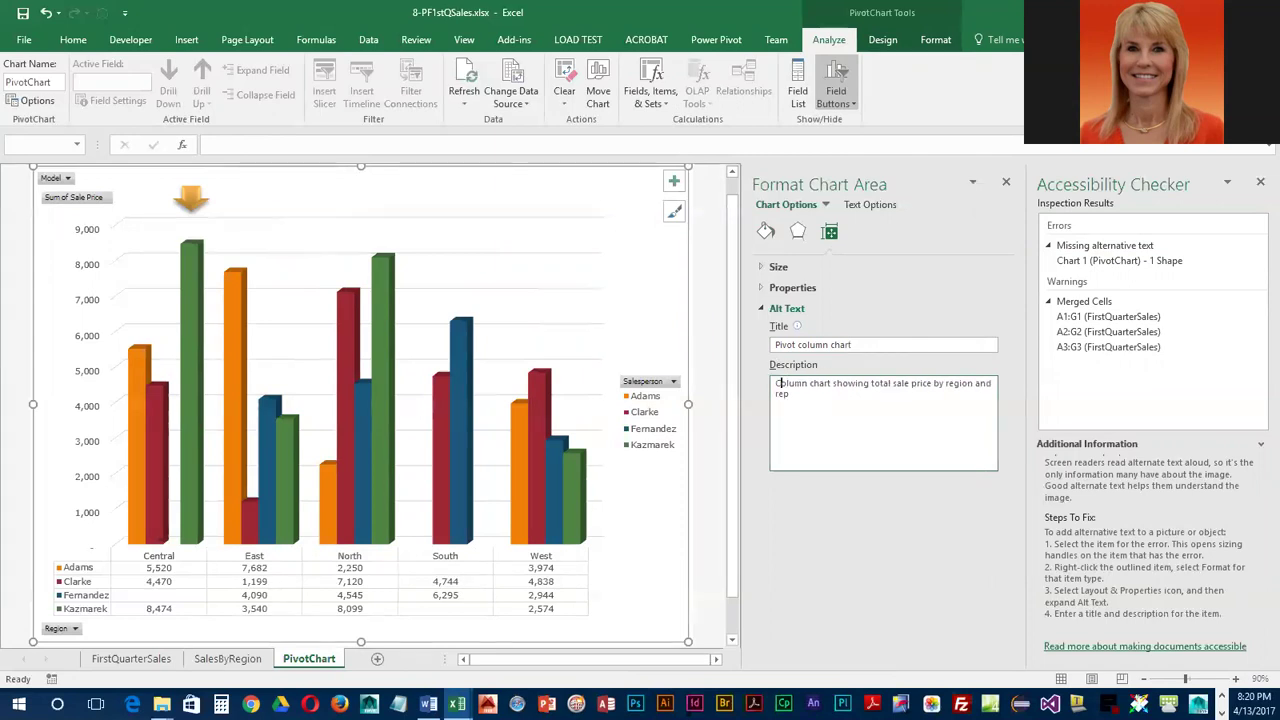
Step: Change the start of the chart's alt text description to "3D column chart" and finish formatting the chart area
key("BackSpace")
key("BackSpace")
type("3D co")
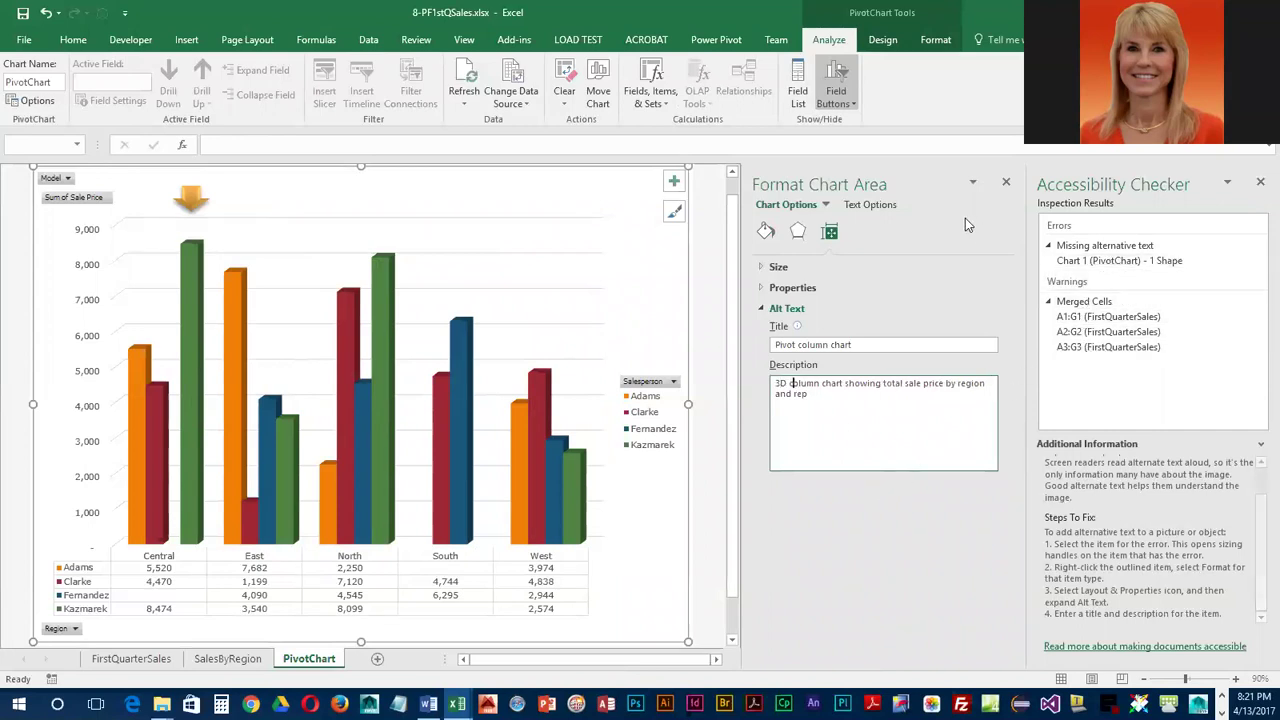
left_click(1006, 182)
Step: Give the arrow shape above the Central columns on the PivotChart sheet the alt text title "Downward pointing arrow"
left_click(1122, 260)
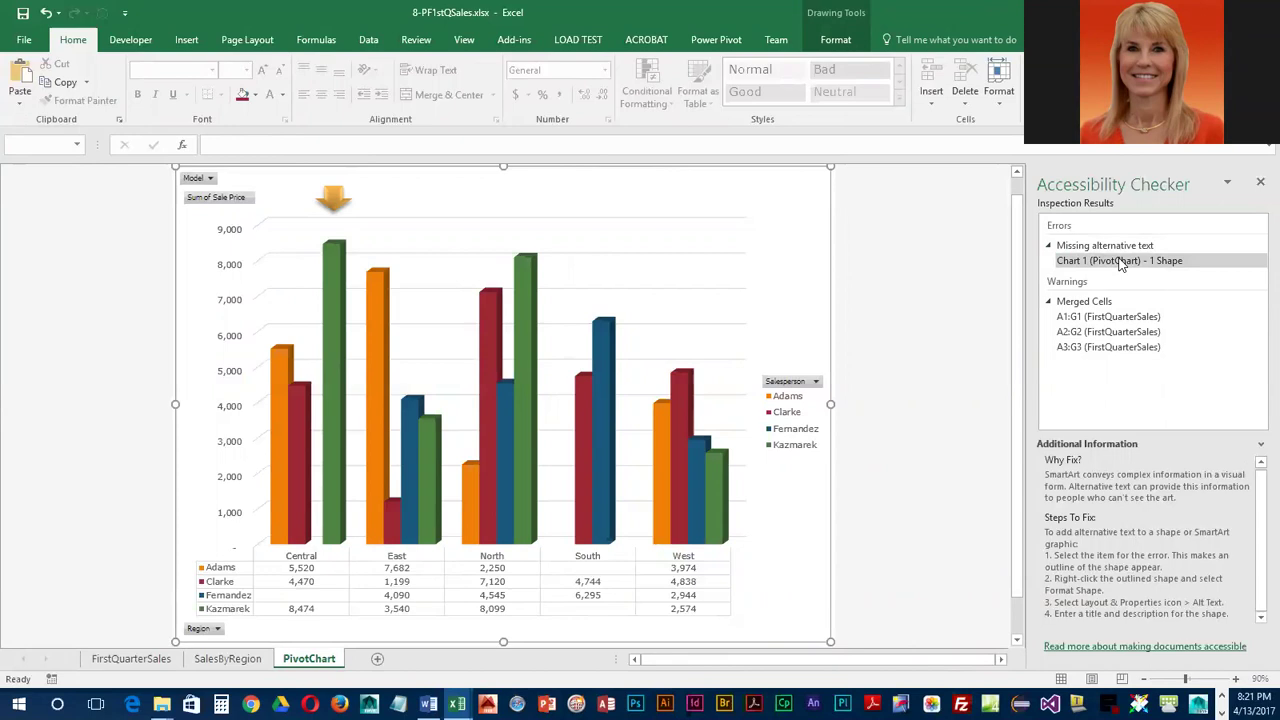
left_click(1122, 260)
left_click(333, 198)
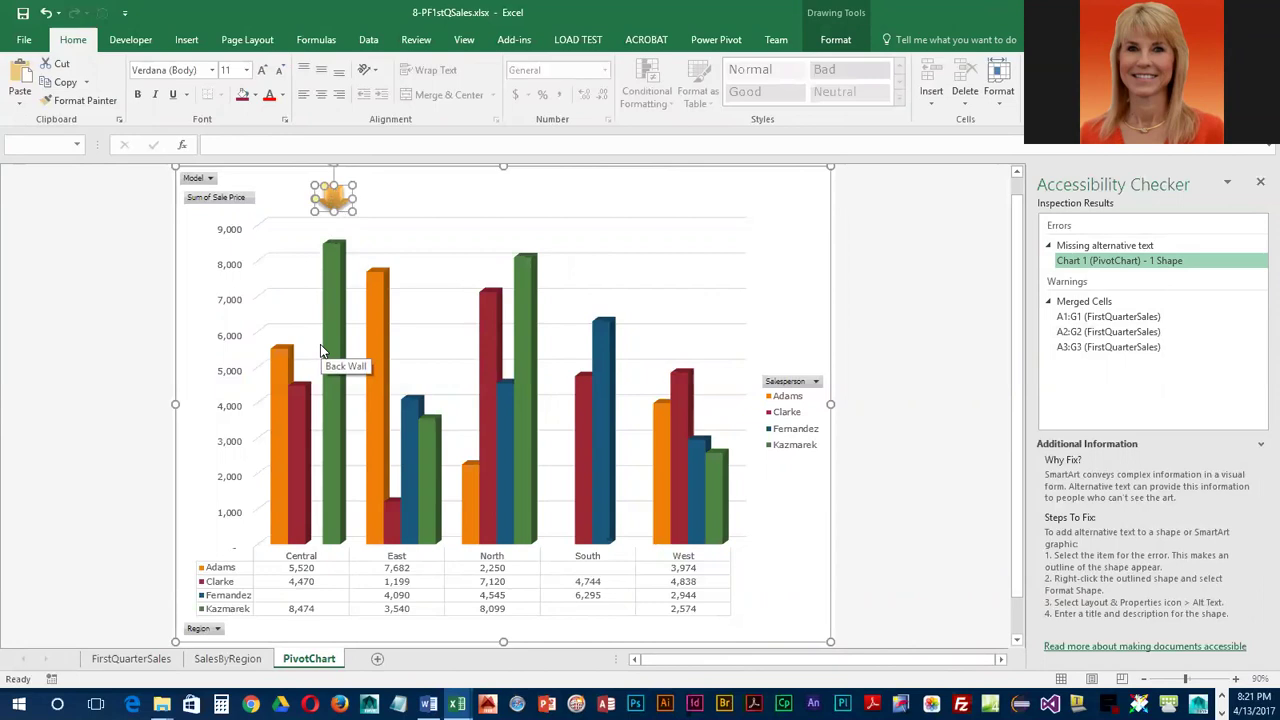
right_click(339, 205)
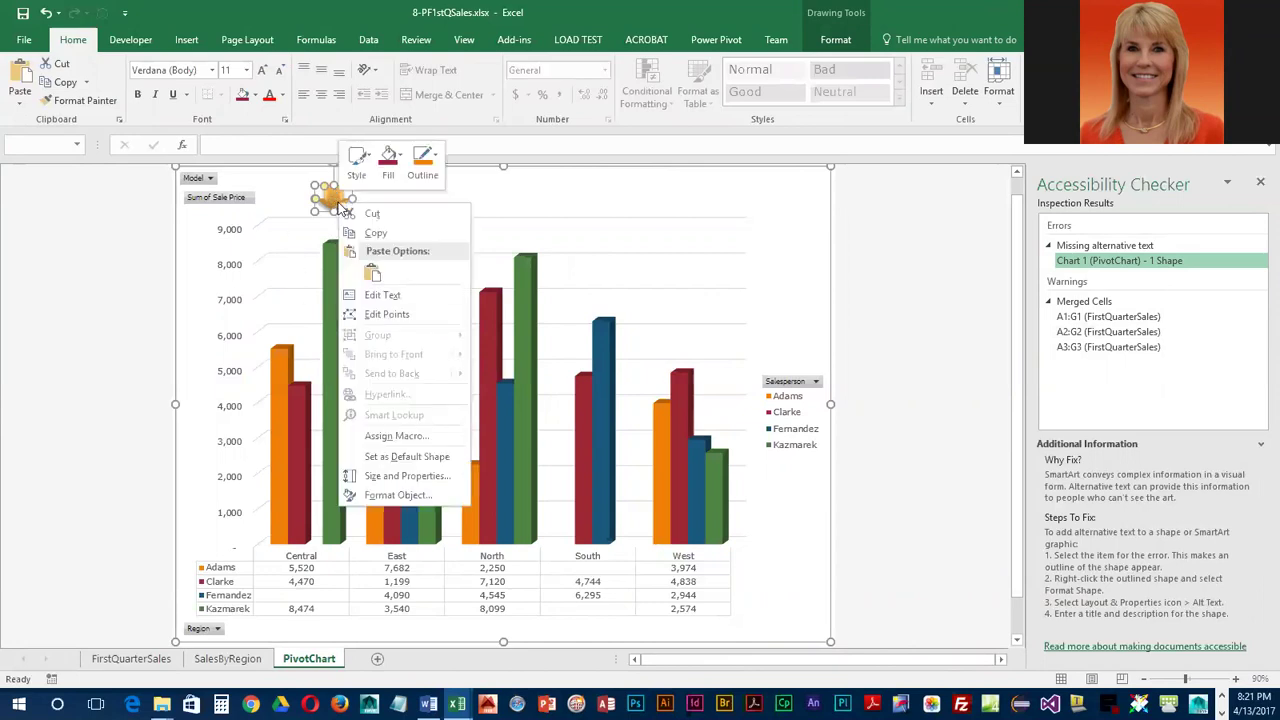
left_click(413, 496)
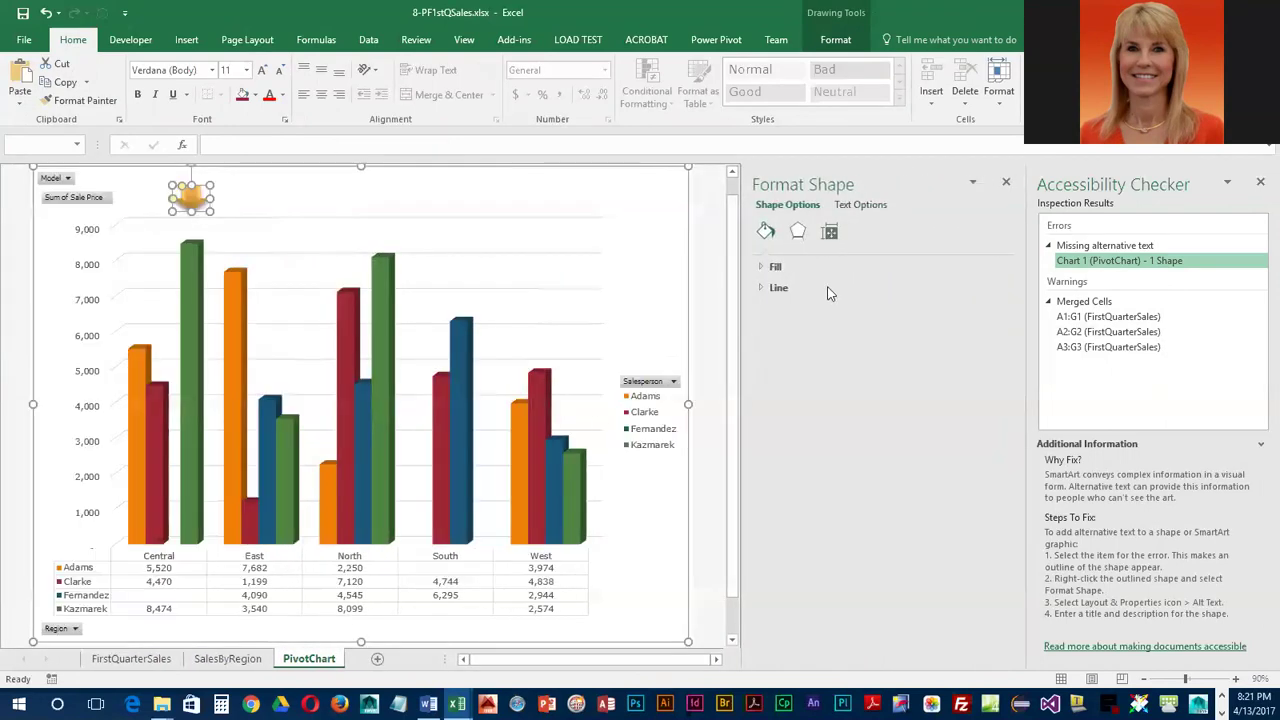
left_click(831, 234)
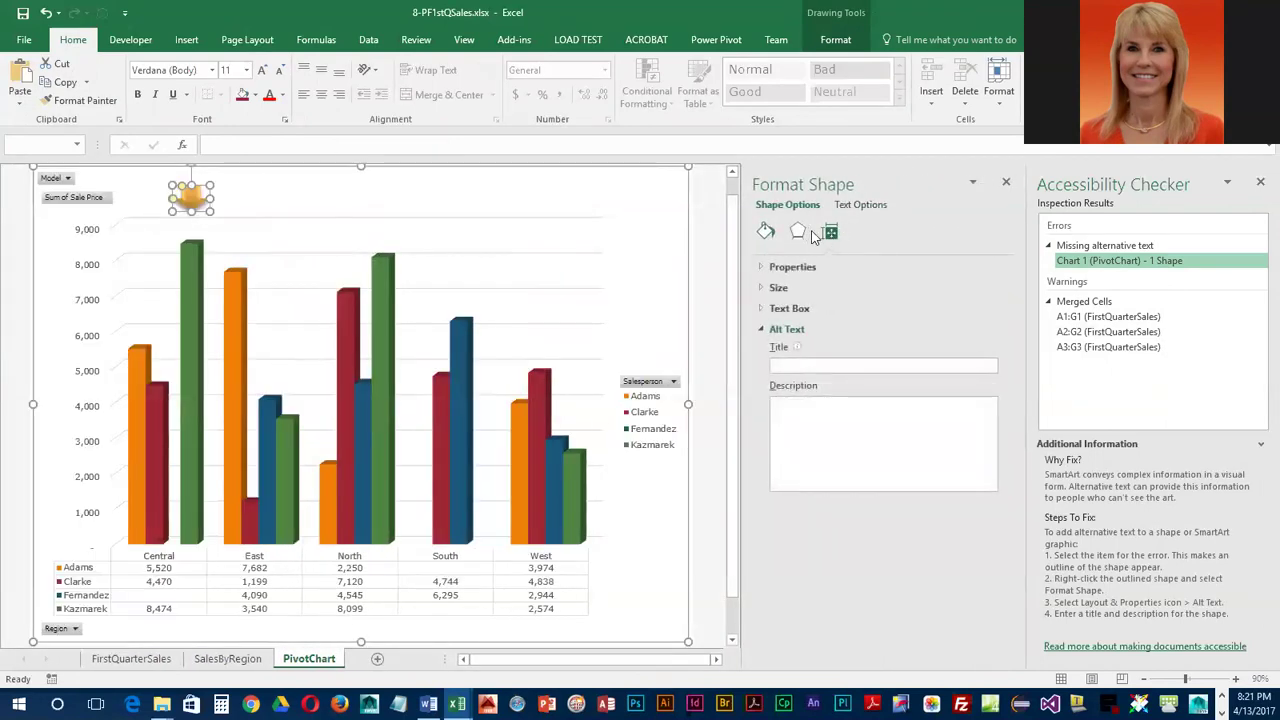
left_click(797, 364)
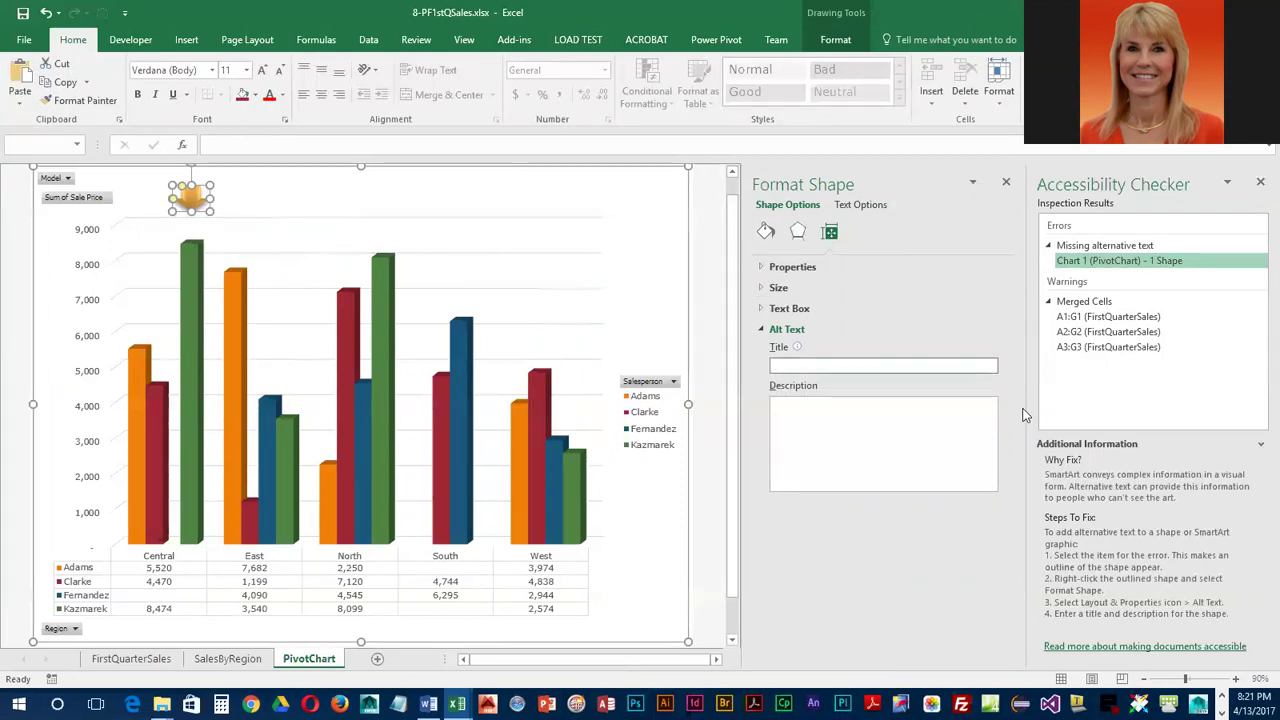
type("Downward point")
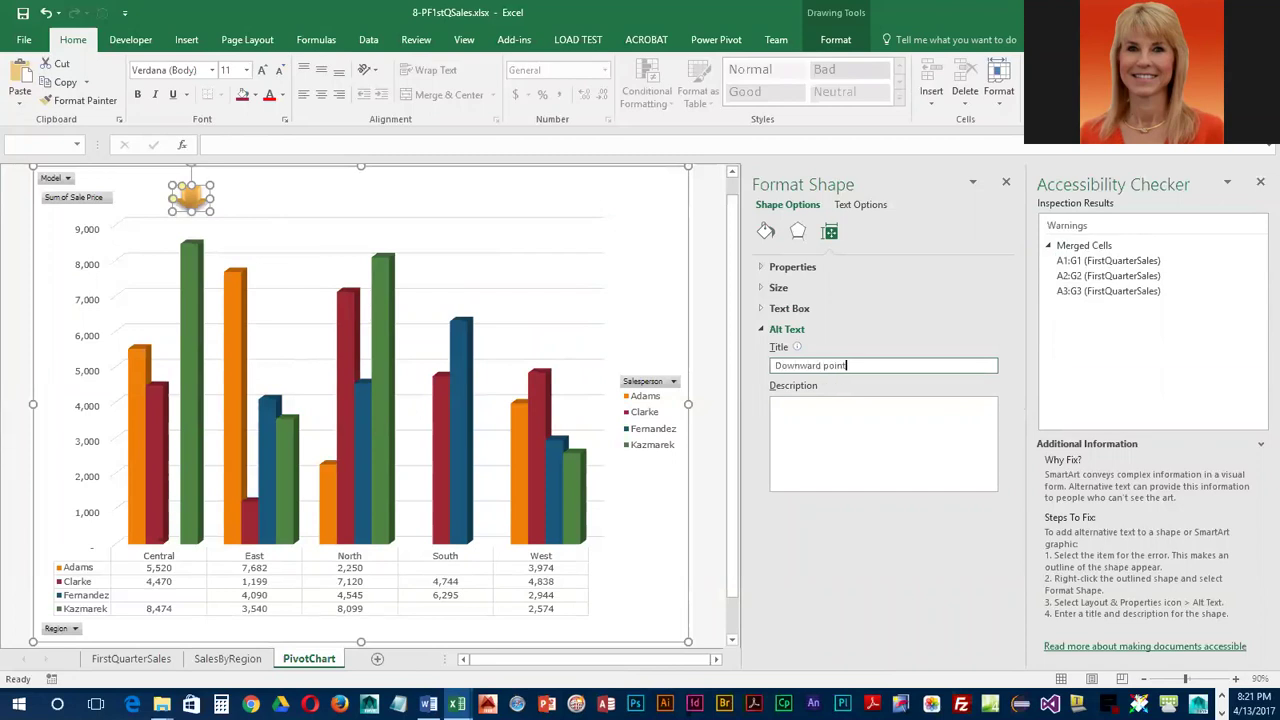
type("ing arrow")
Step: Set the arrow's alternative text description to "Arrow pointing at the highest sales" and finish formatting the shape
left_click(899, 444)
type("Arrow pointing at the highest sales")
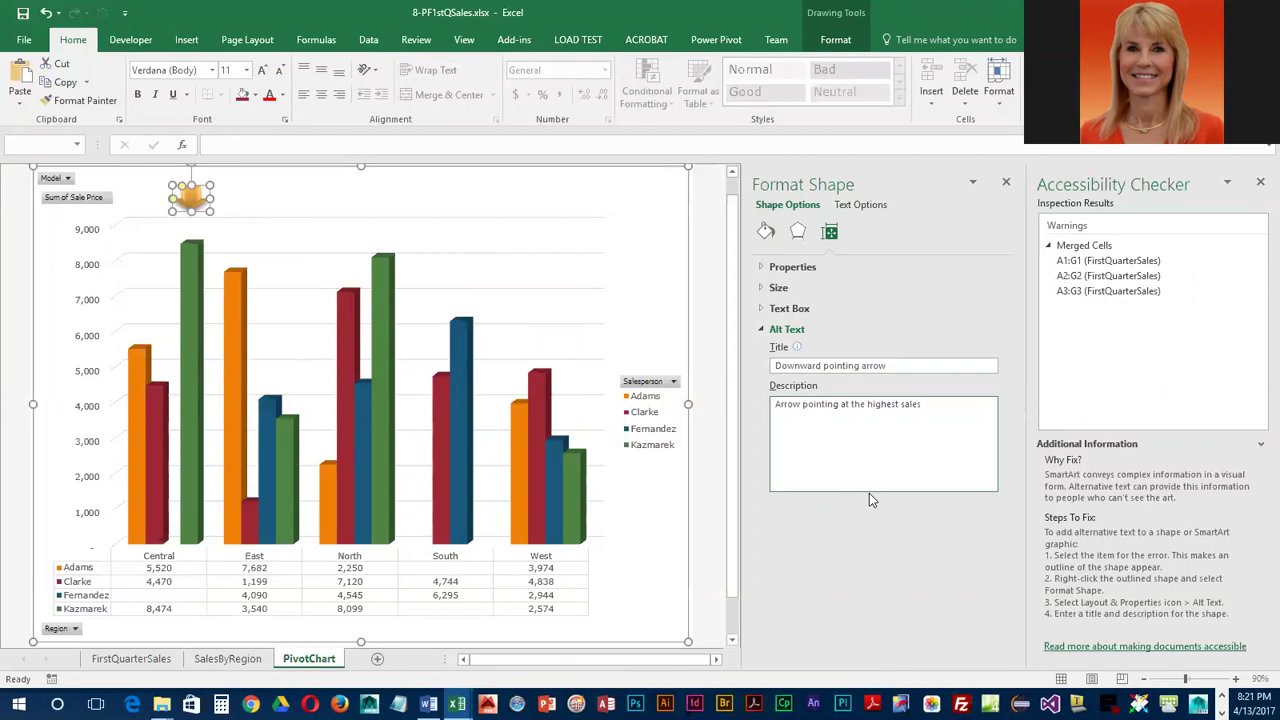
left_click(1007, 185)
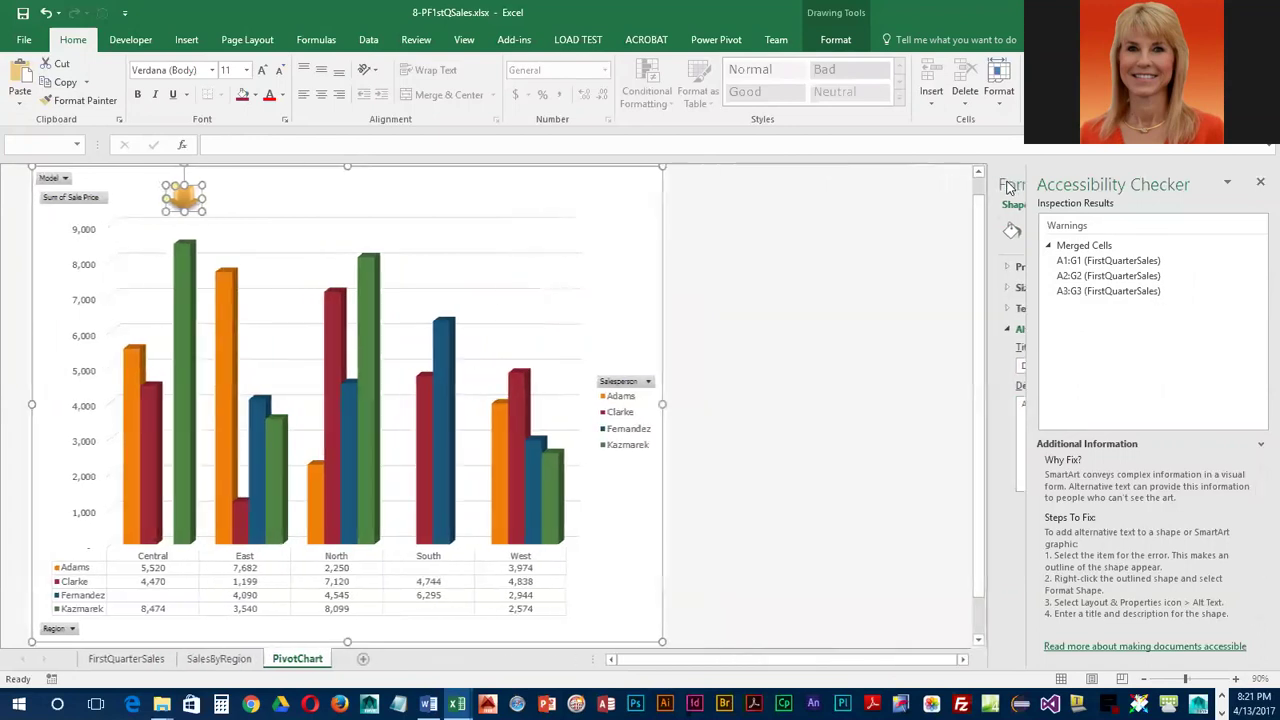